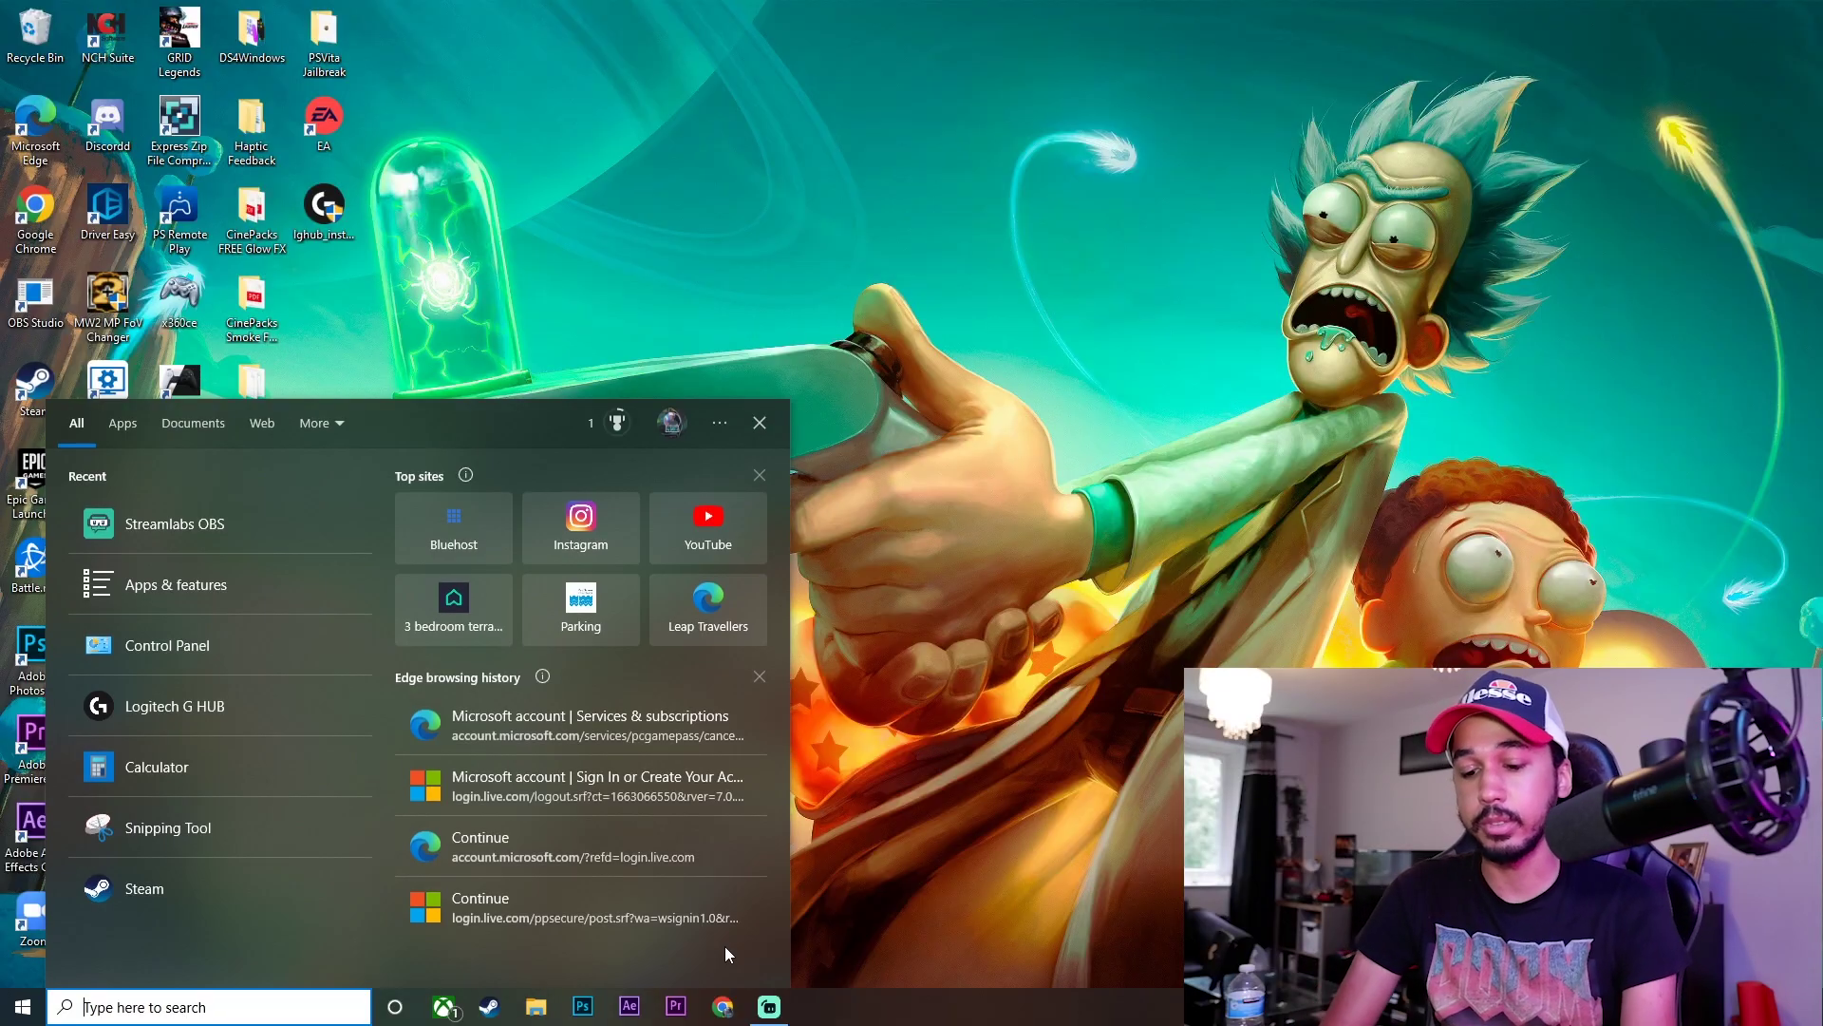
# Step: Uninstall Logitech G HUB via Control Panel's Programs and Features, then close that window
pyautogui.write('contr')
pyautogui.press('Return')
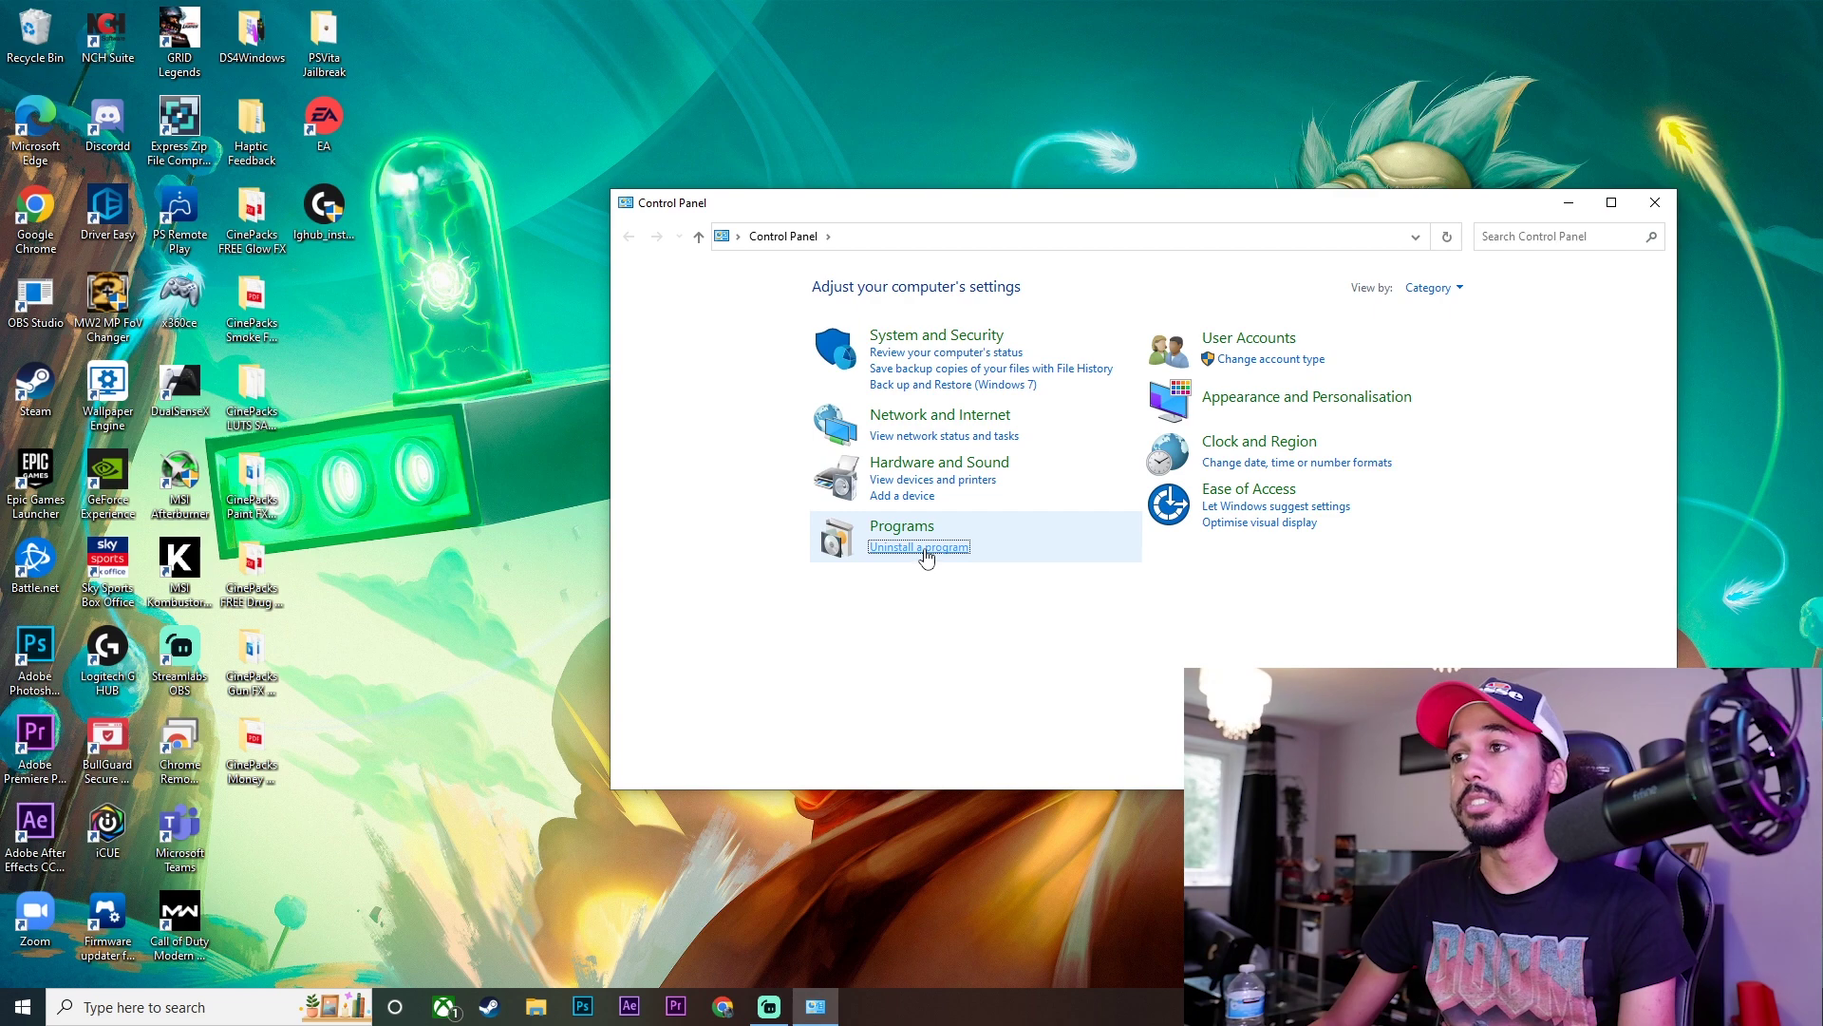
pyautogui.click(925, 550)
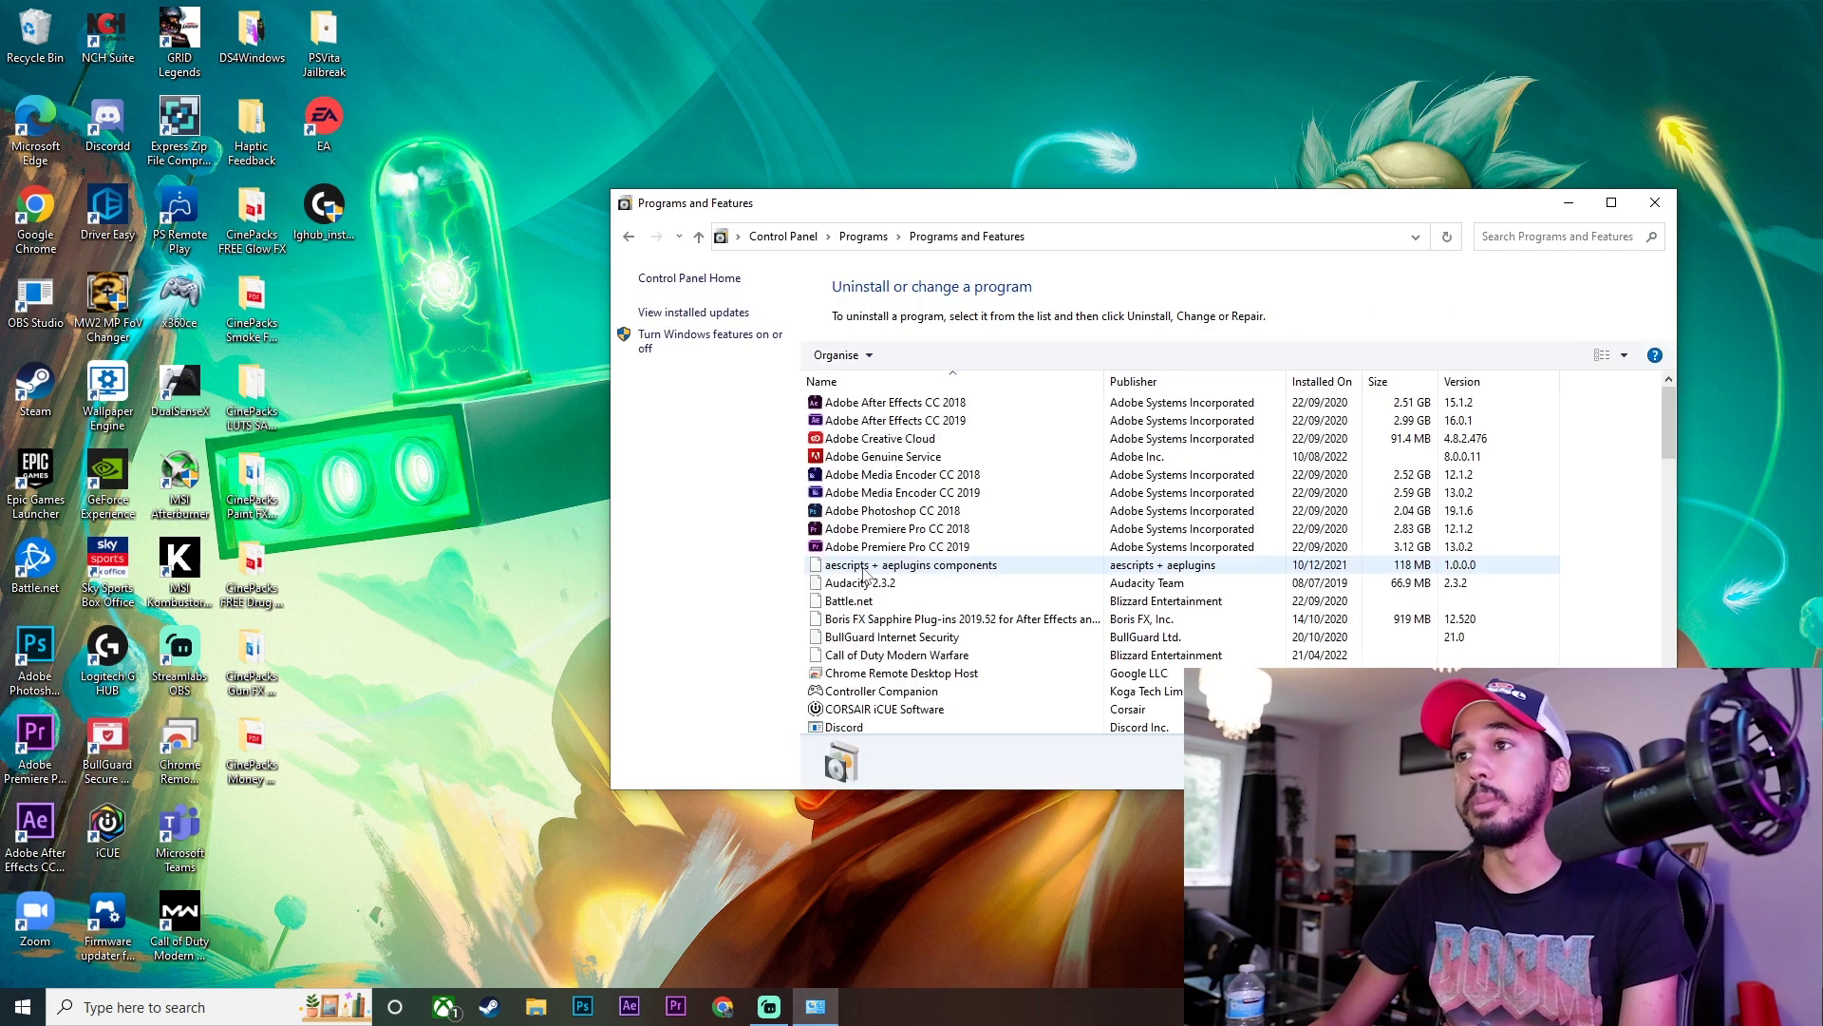
pyautogui.scroll(-3, 917, 598)
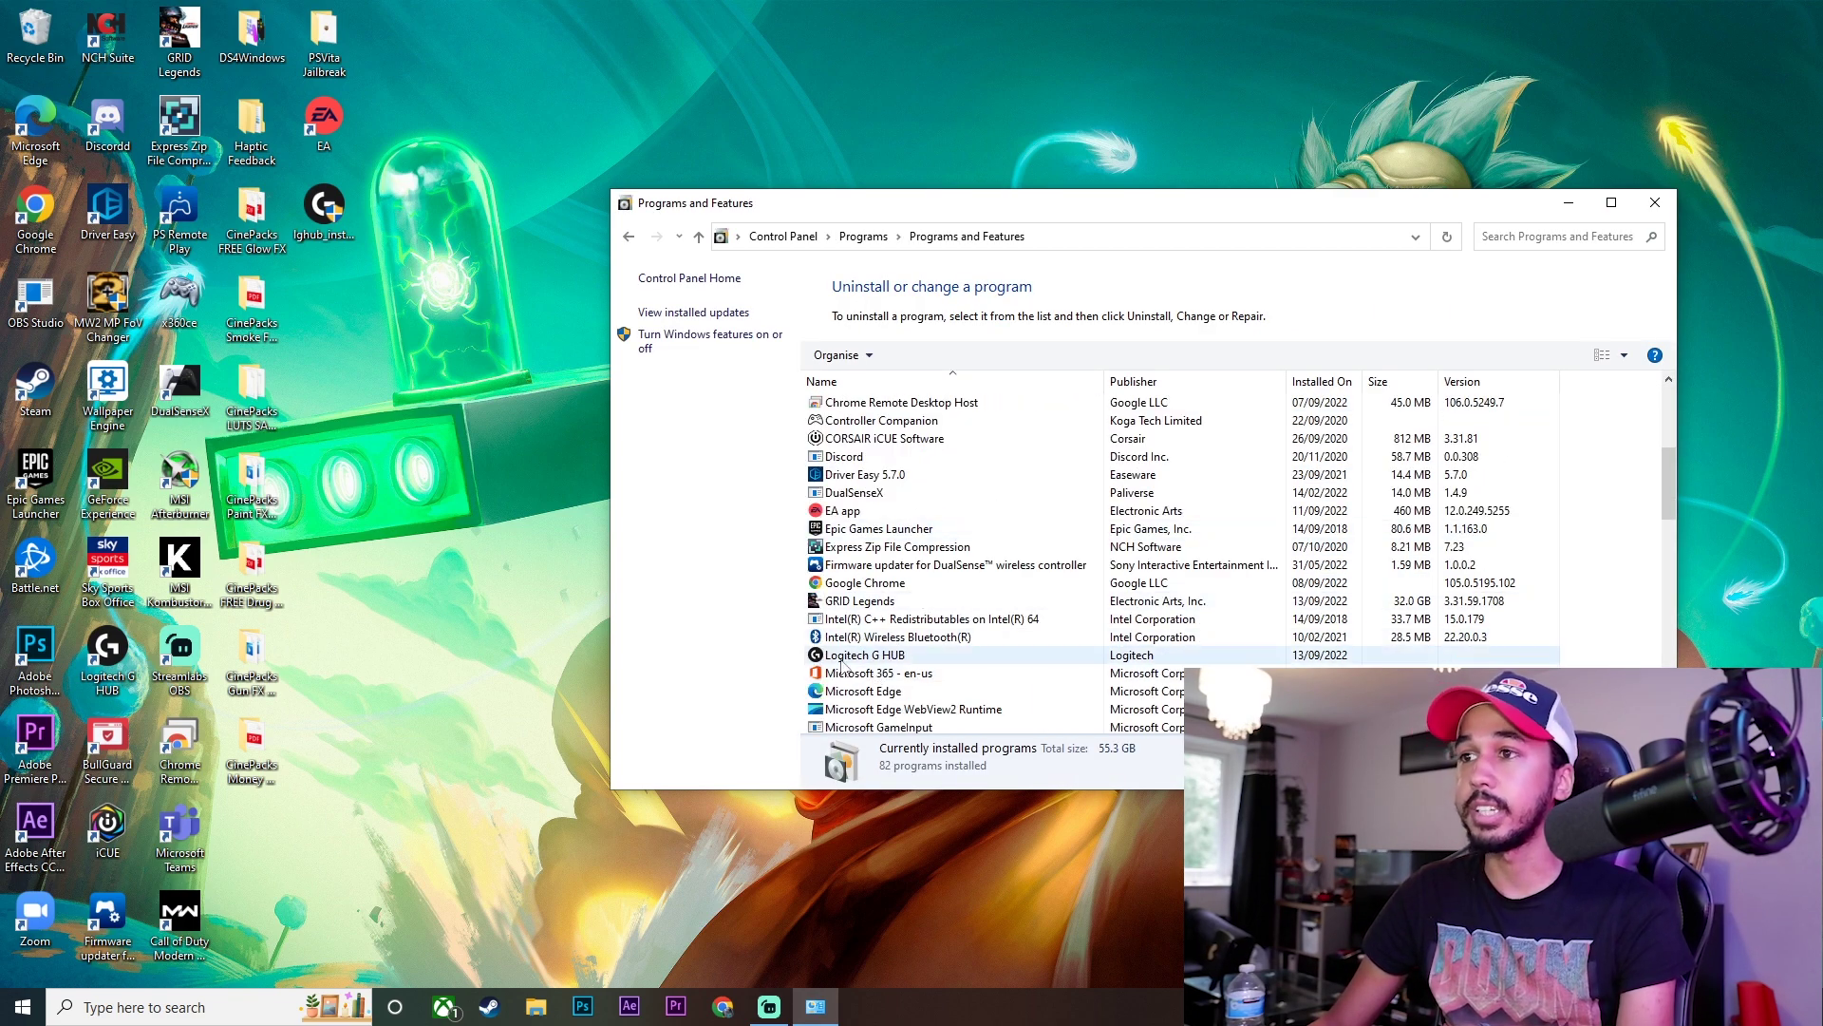
pyautogui.click(907, 655)
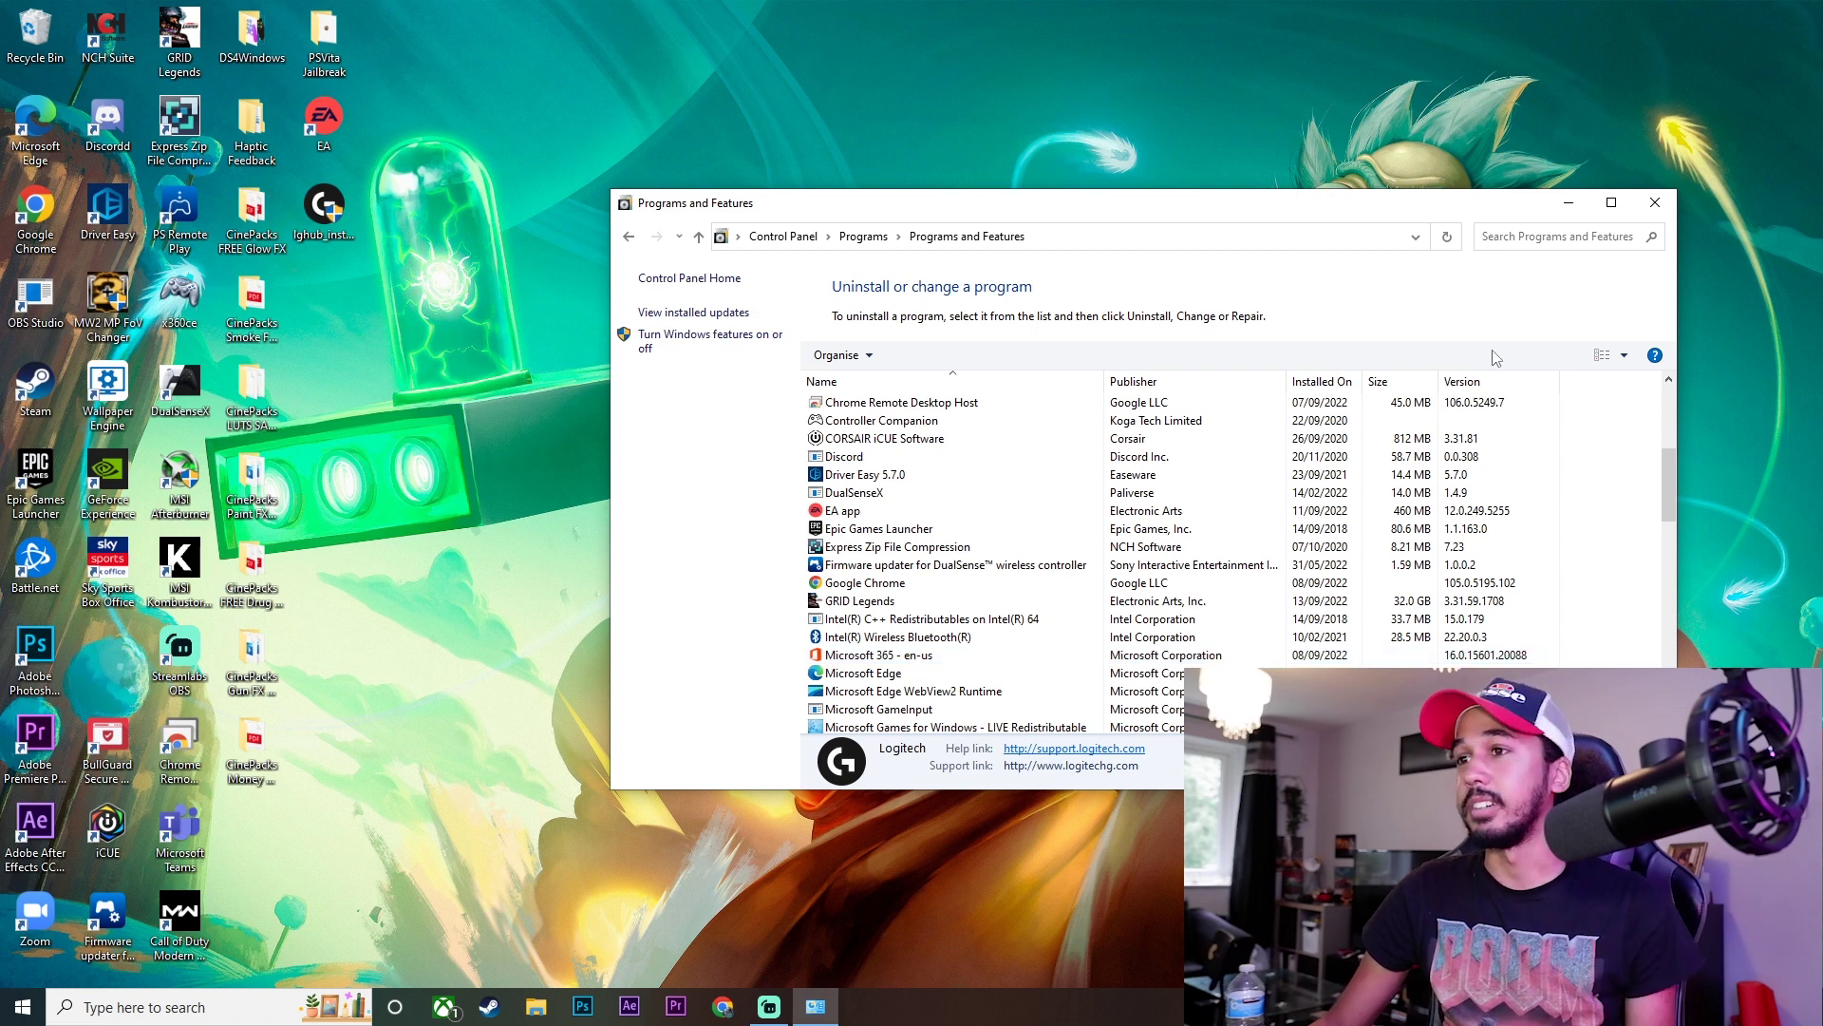
pyautogui.click(1655, 202)
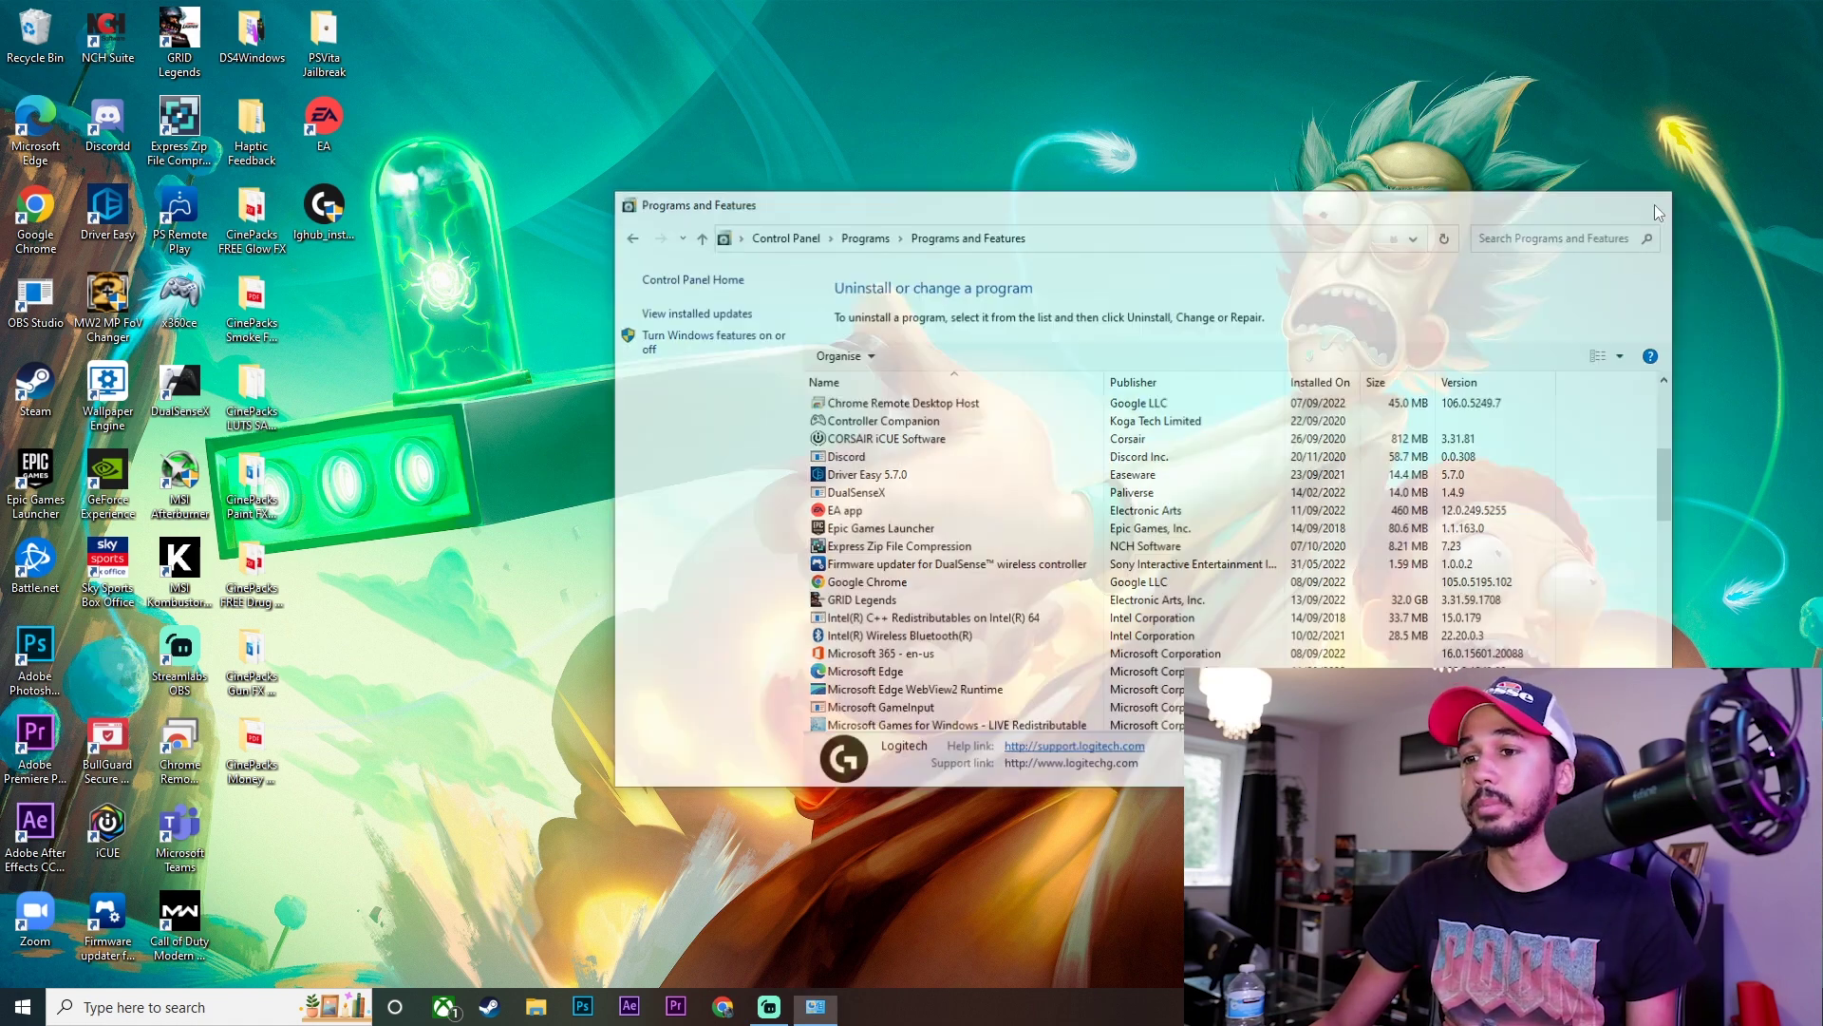
# Step: Delete the leftover LGHUB folder from the %appdata% Roaming folder, leaving 35 items
pyautogui.click(211, 1007)
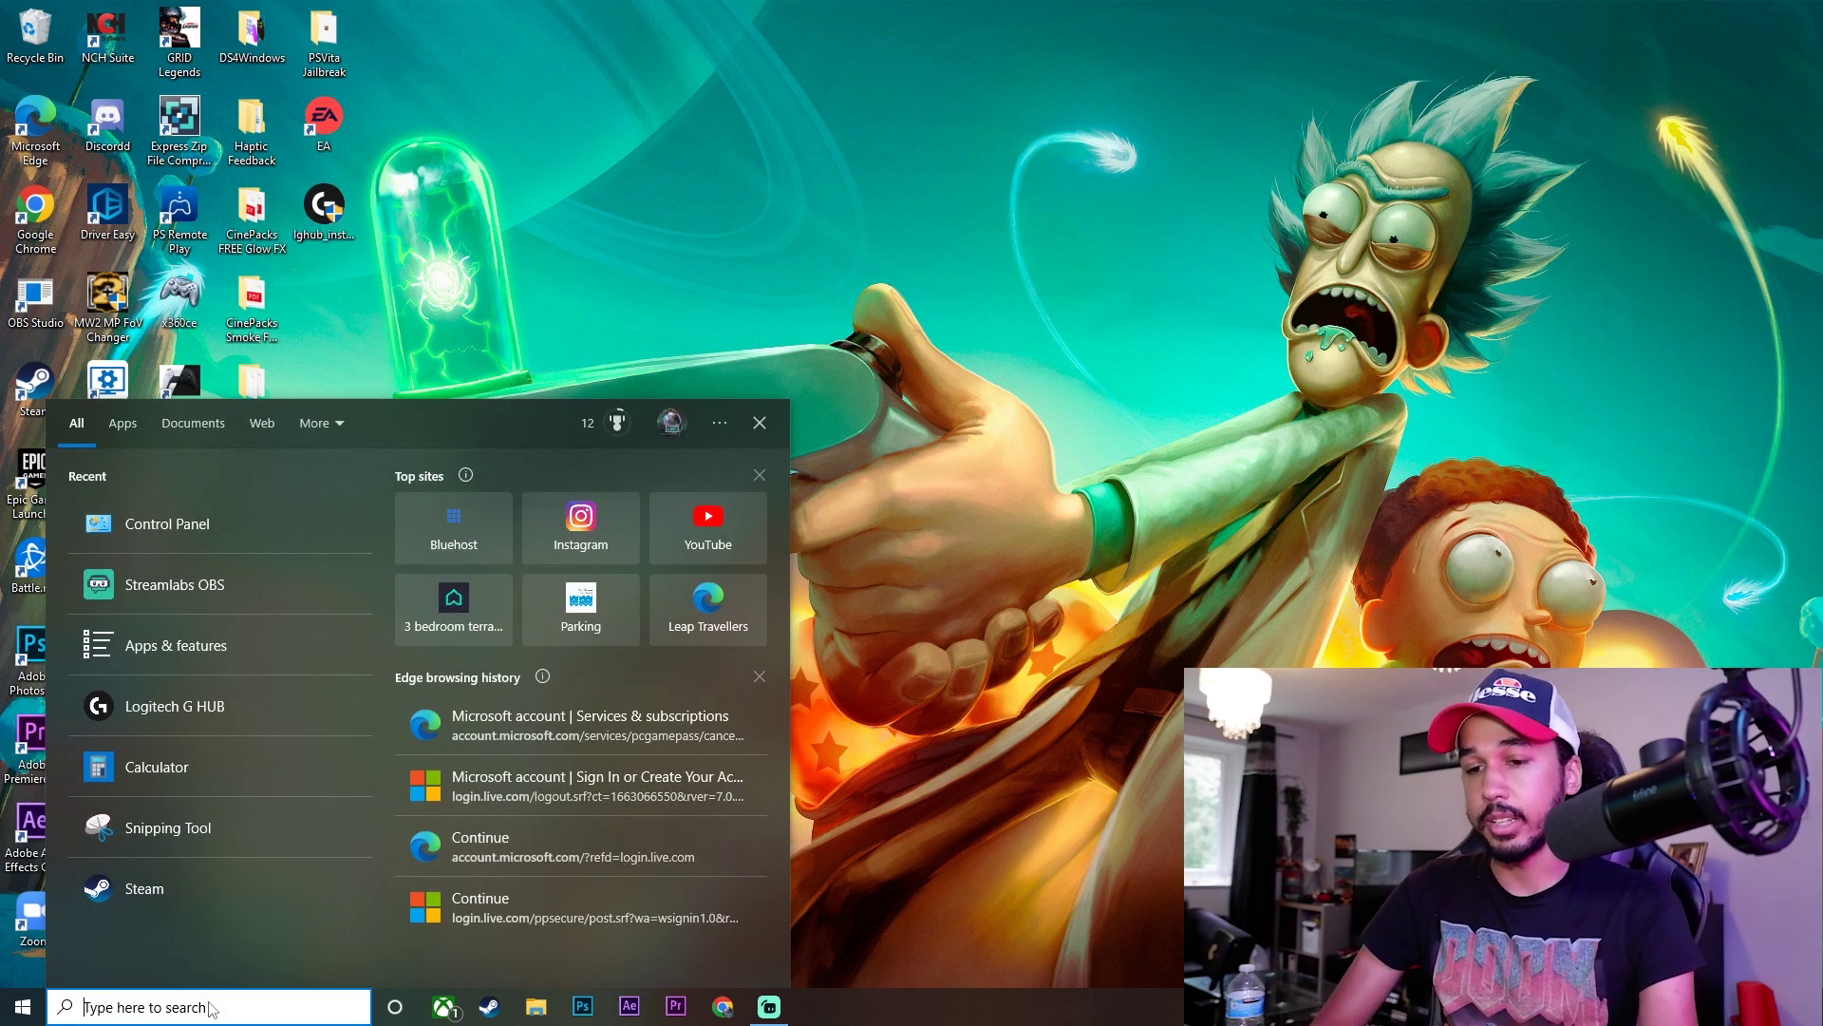
pyautogui.write('%app')
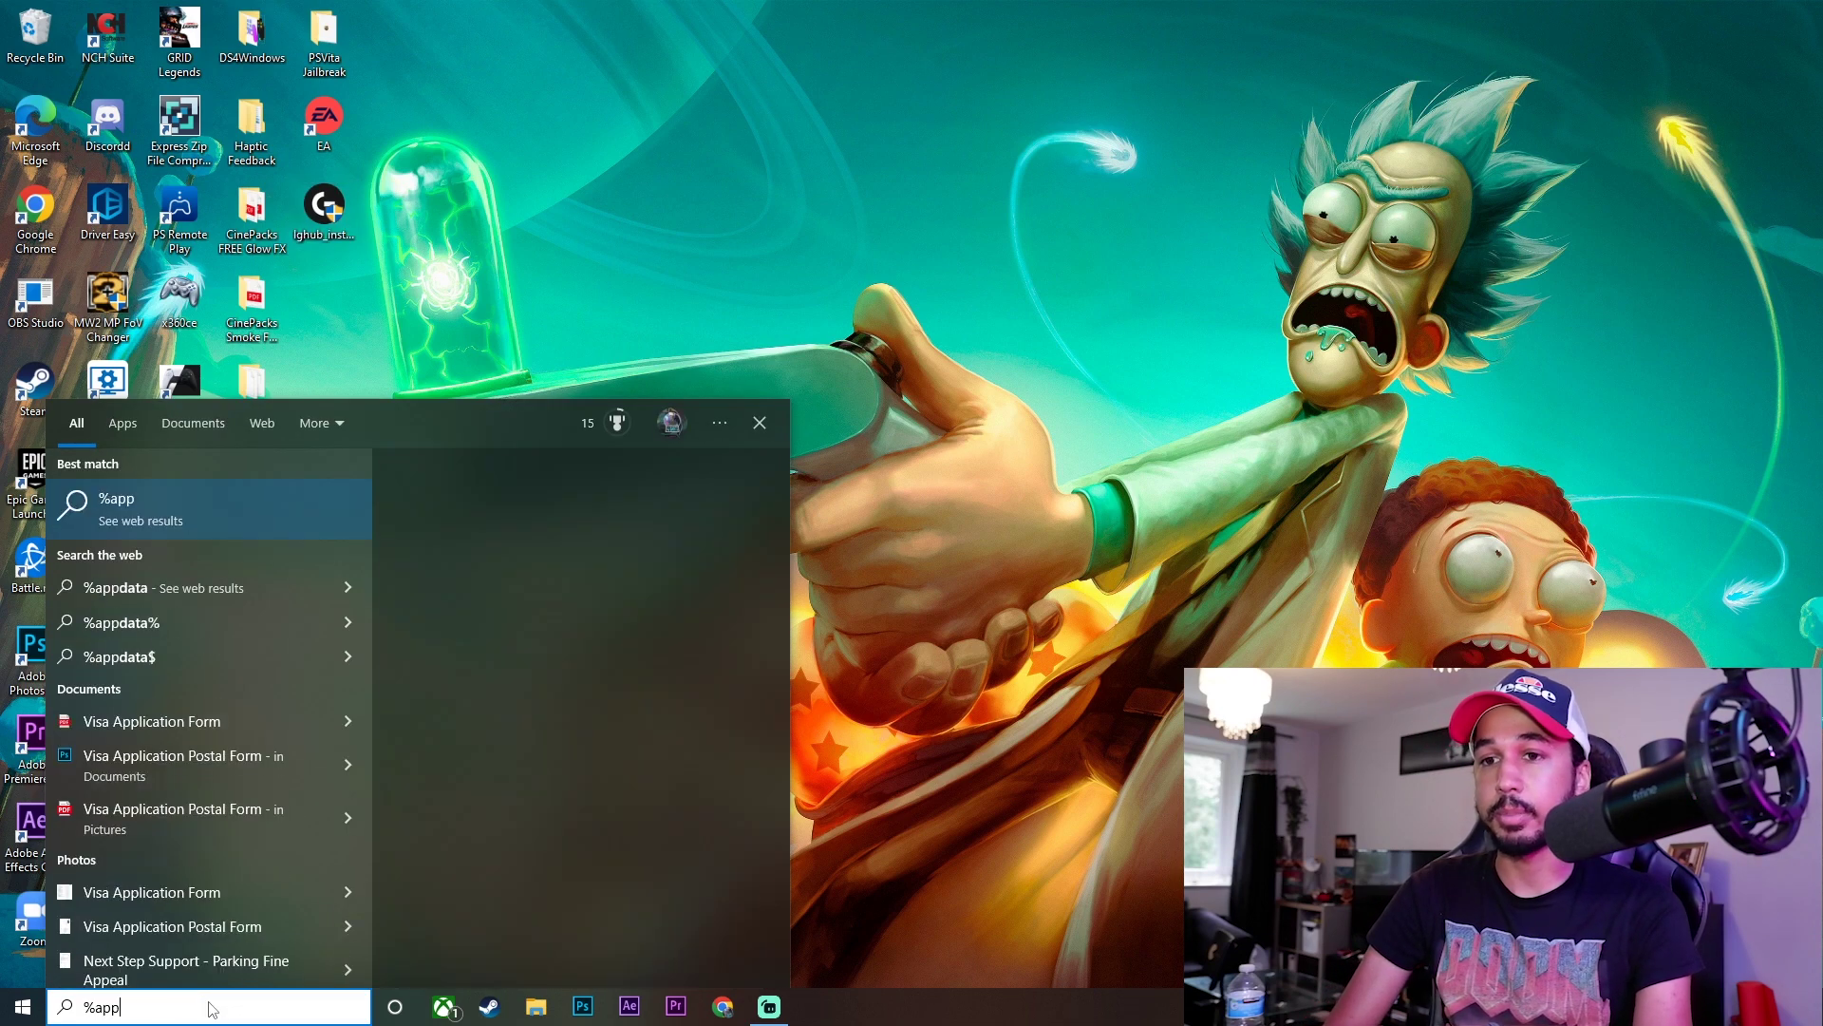
pyautogui.write('data%')
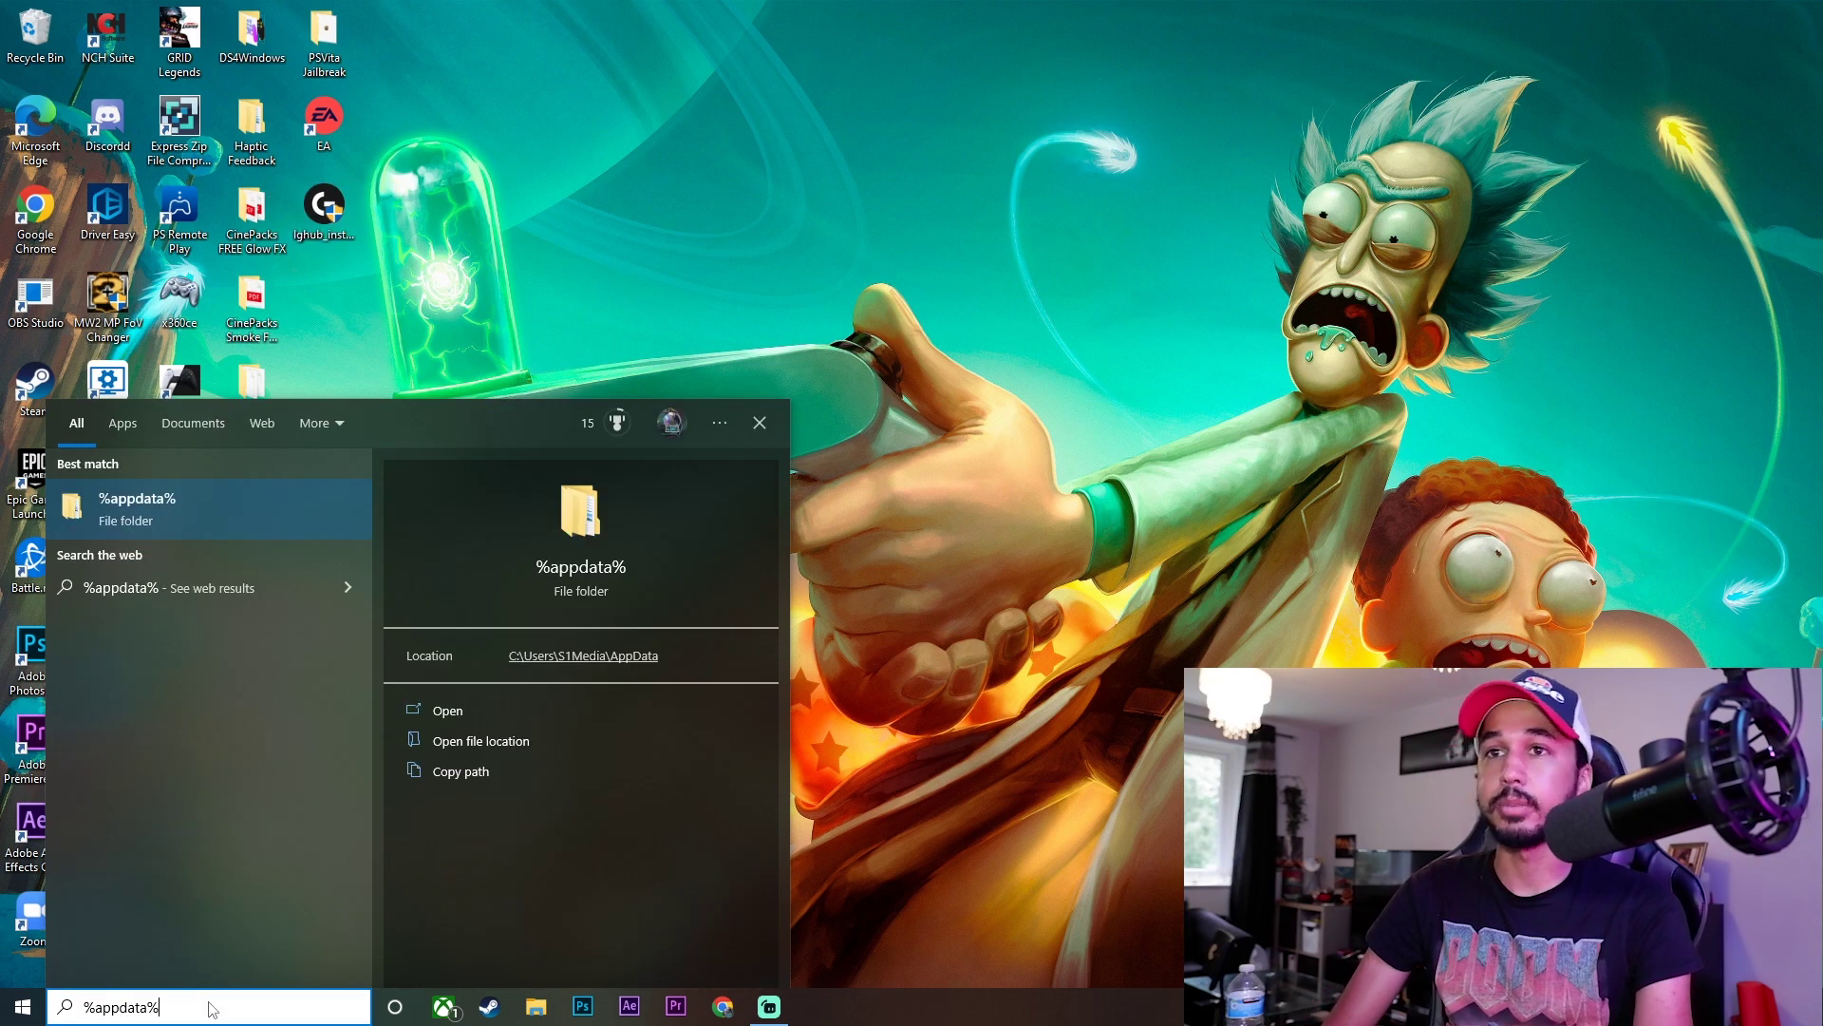
pyautogui.press('Return')
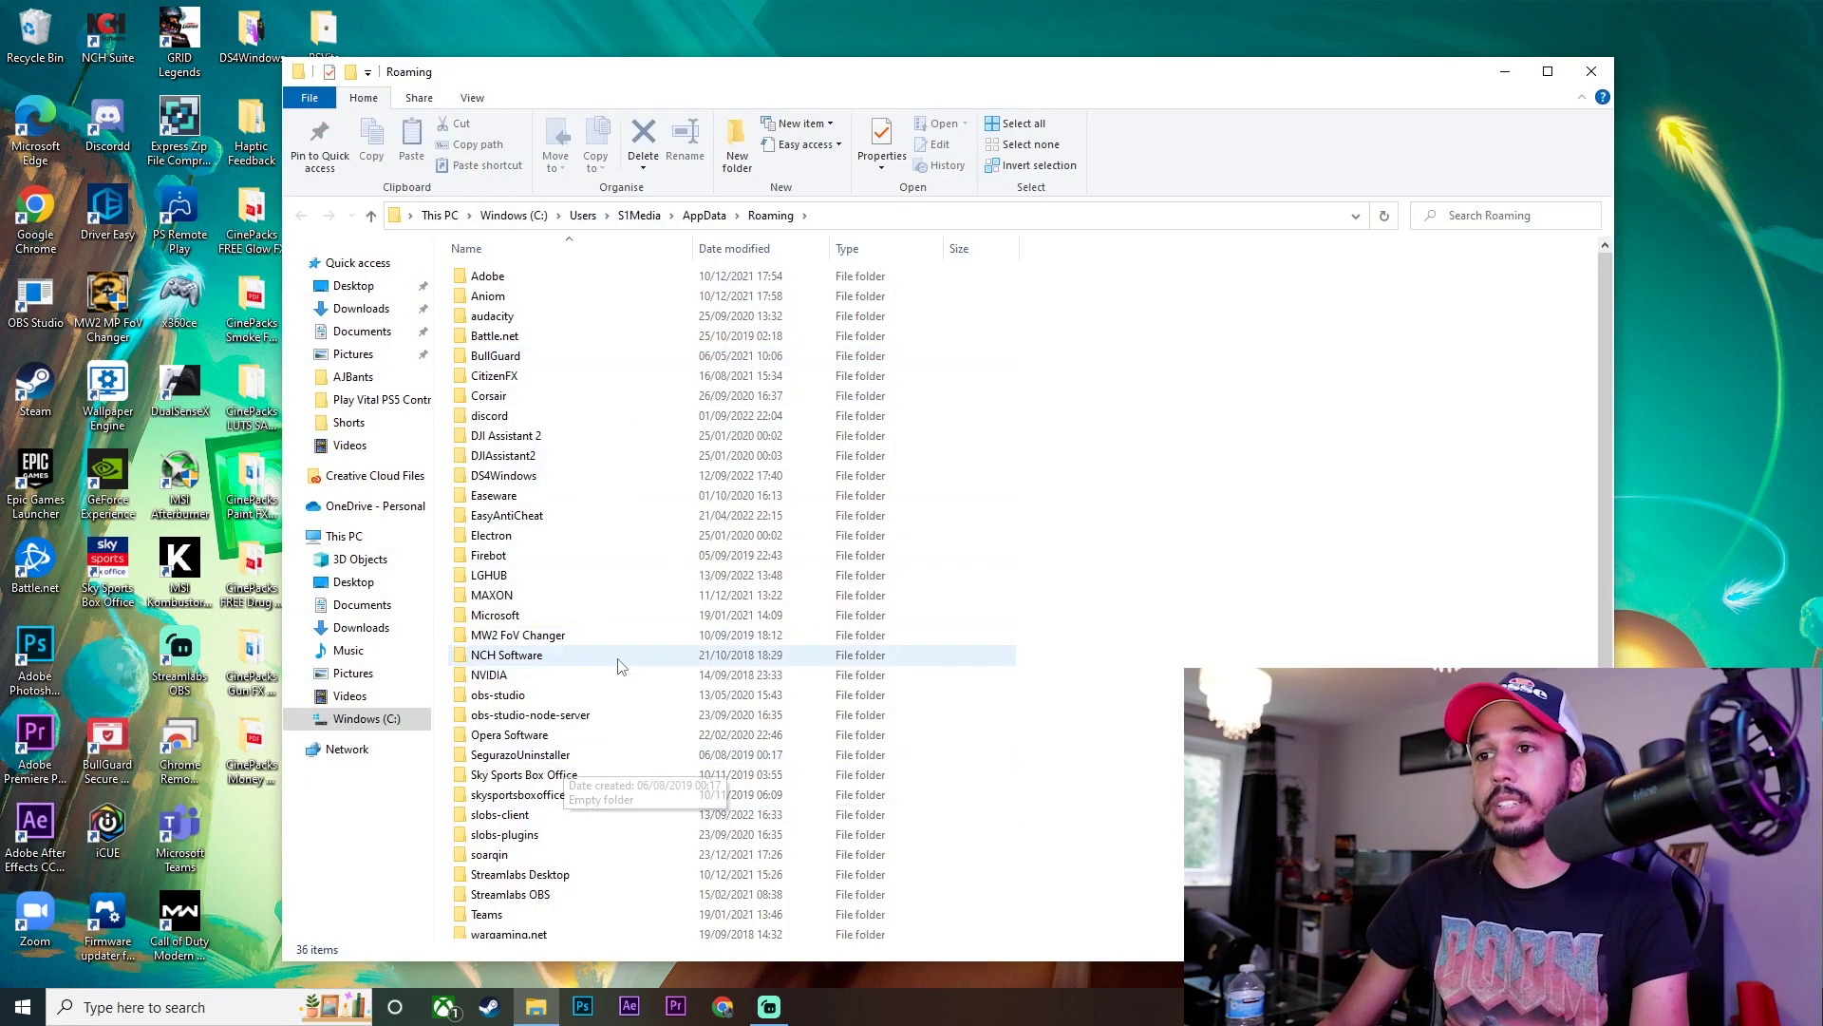
pyautogui.scroll(-1, 594, 455)
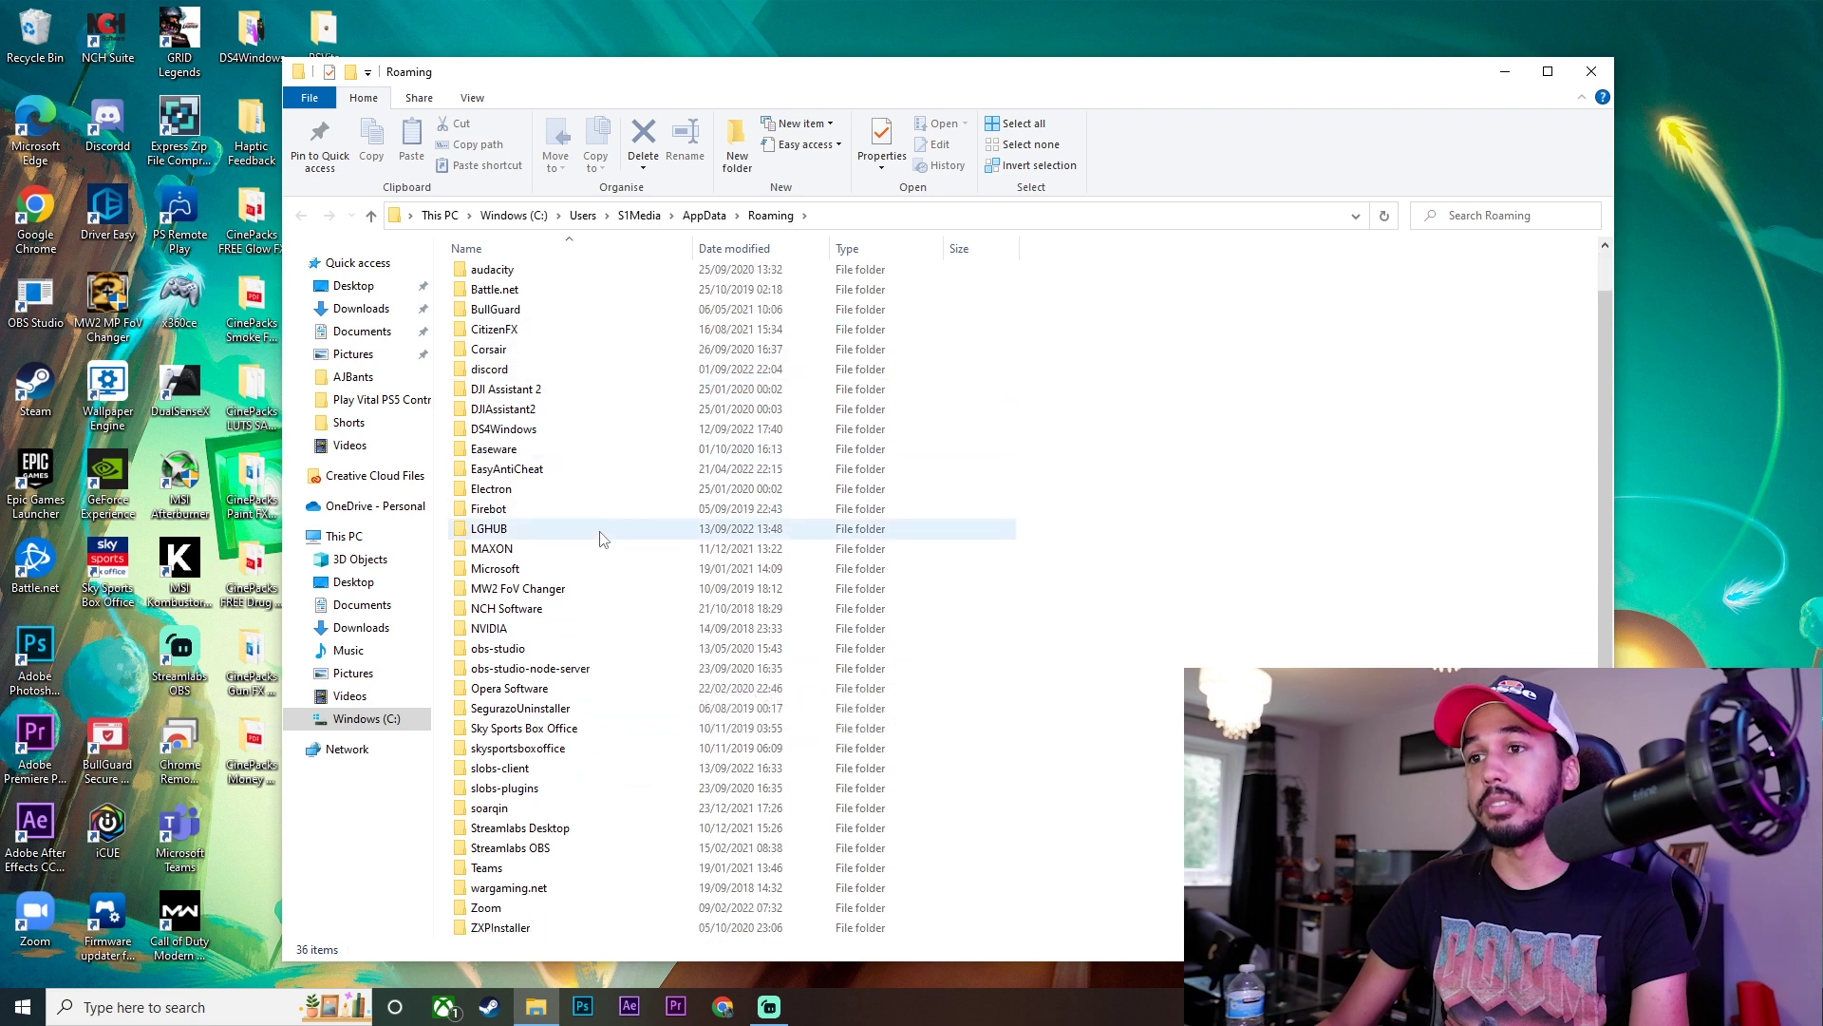
pyautogui.scroll(1, 546, 665)
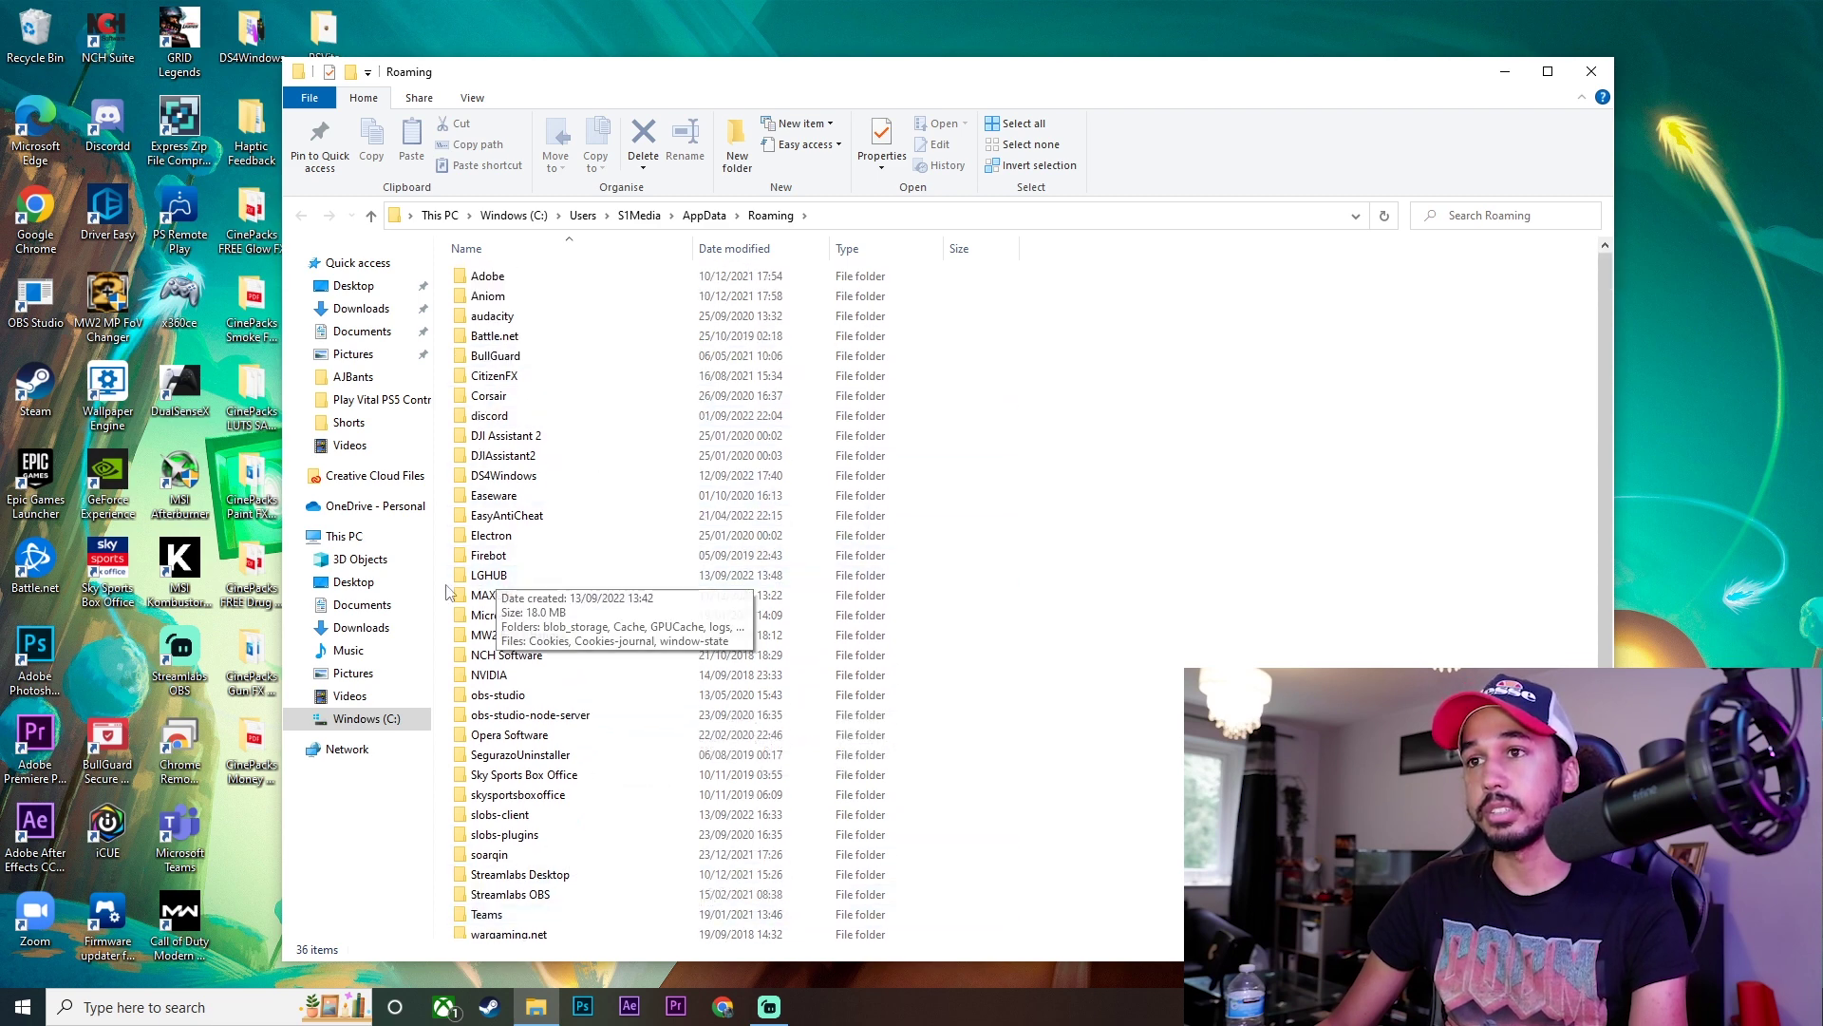
pyautogui.click(537, 578)
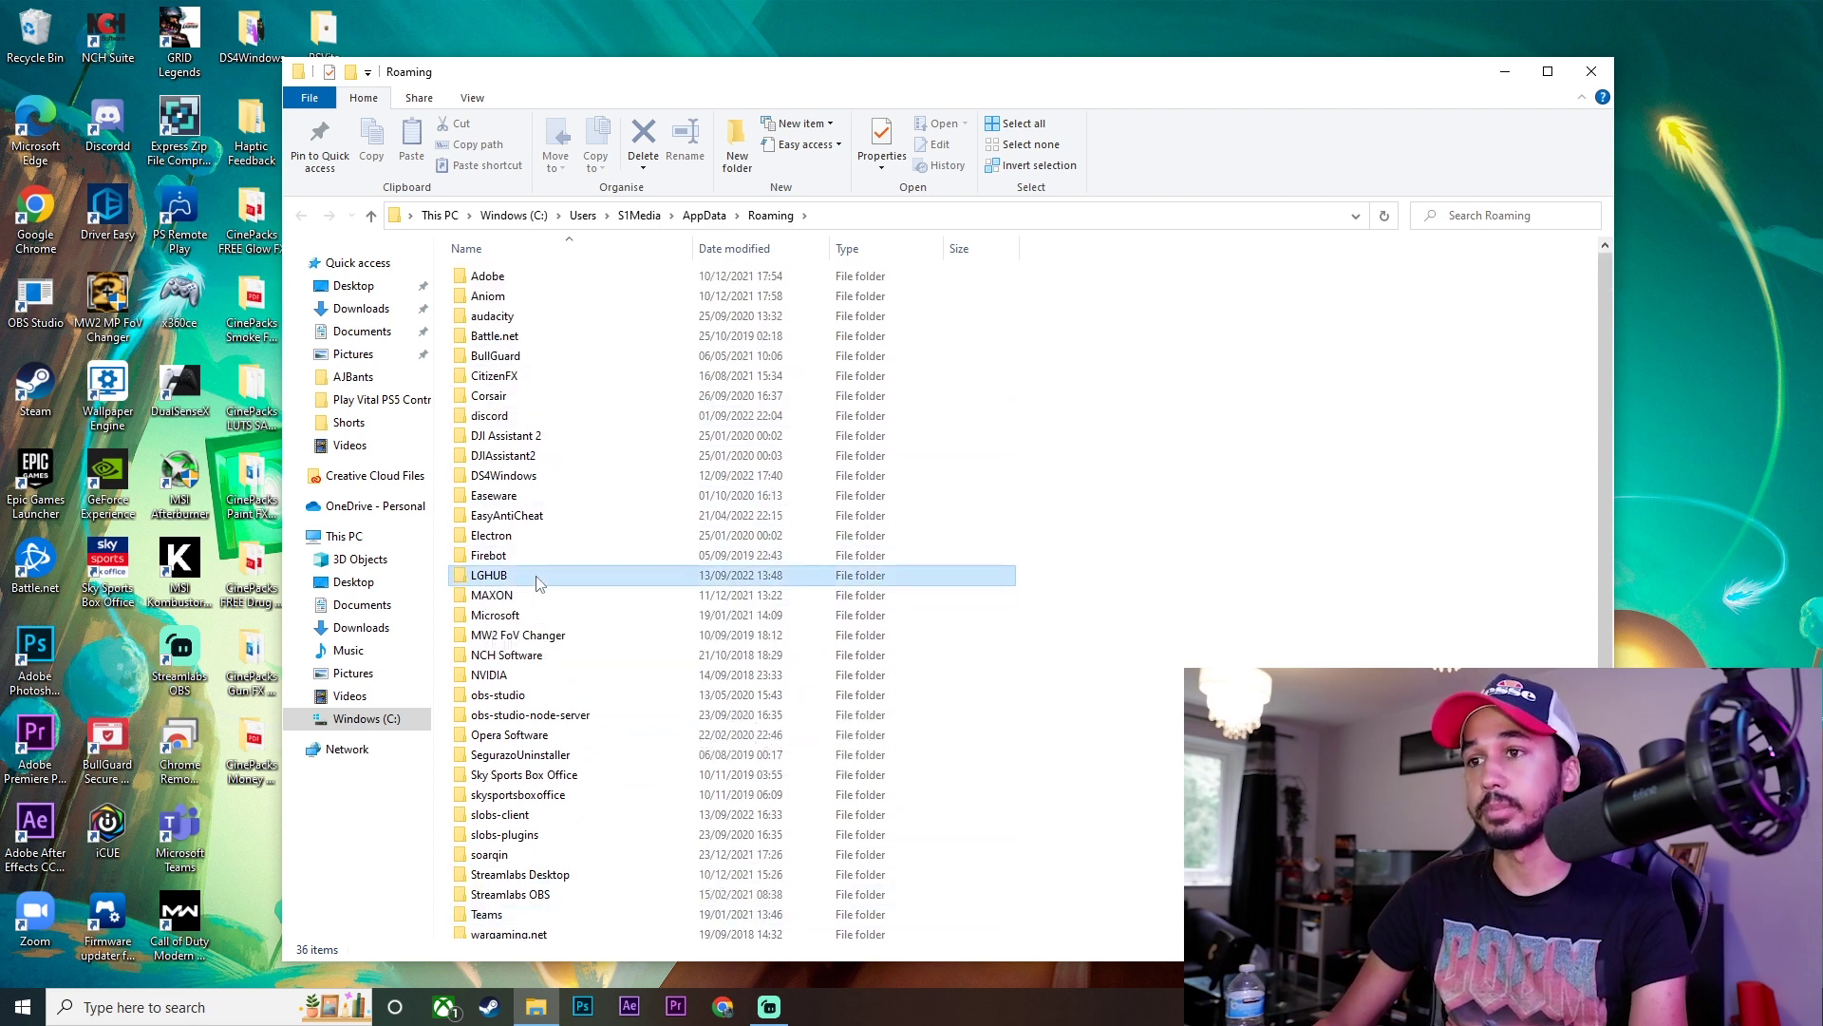
pyautogui.press('Delete')
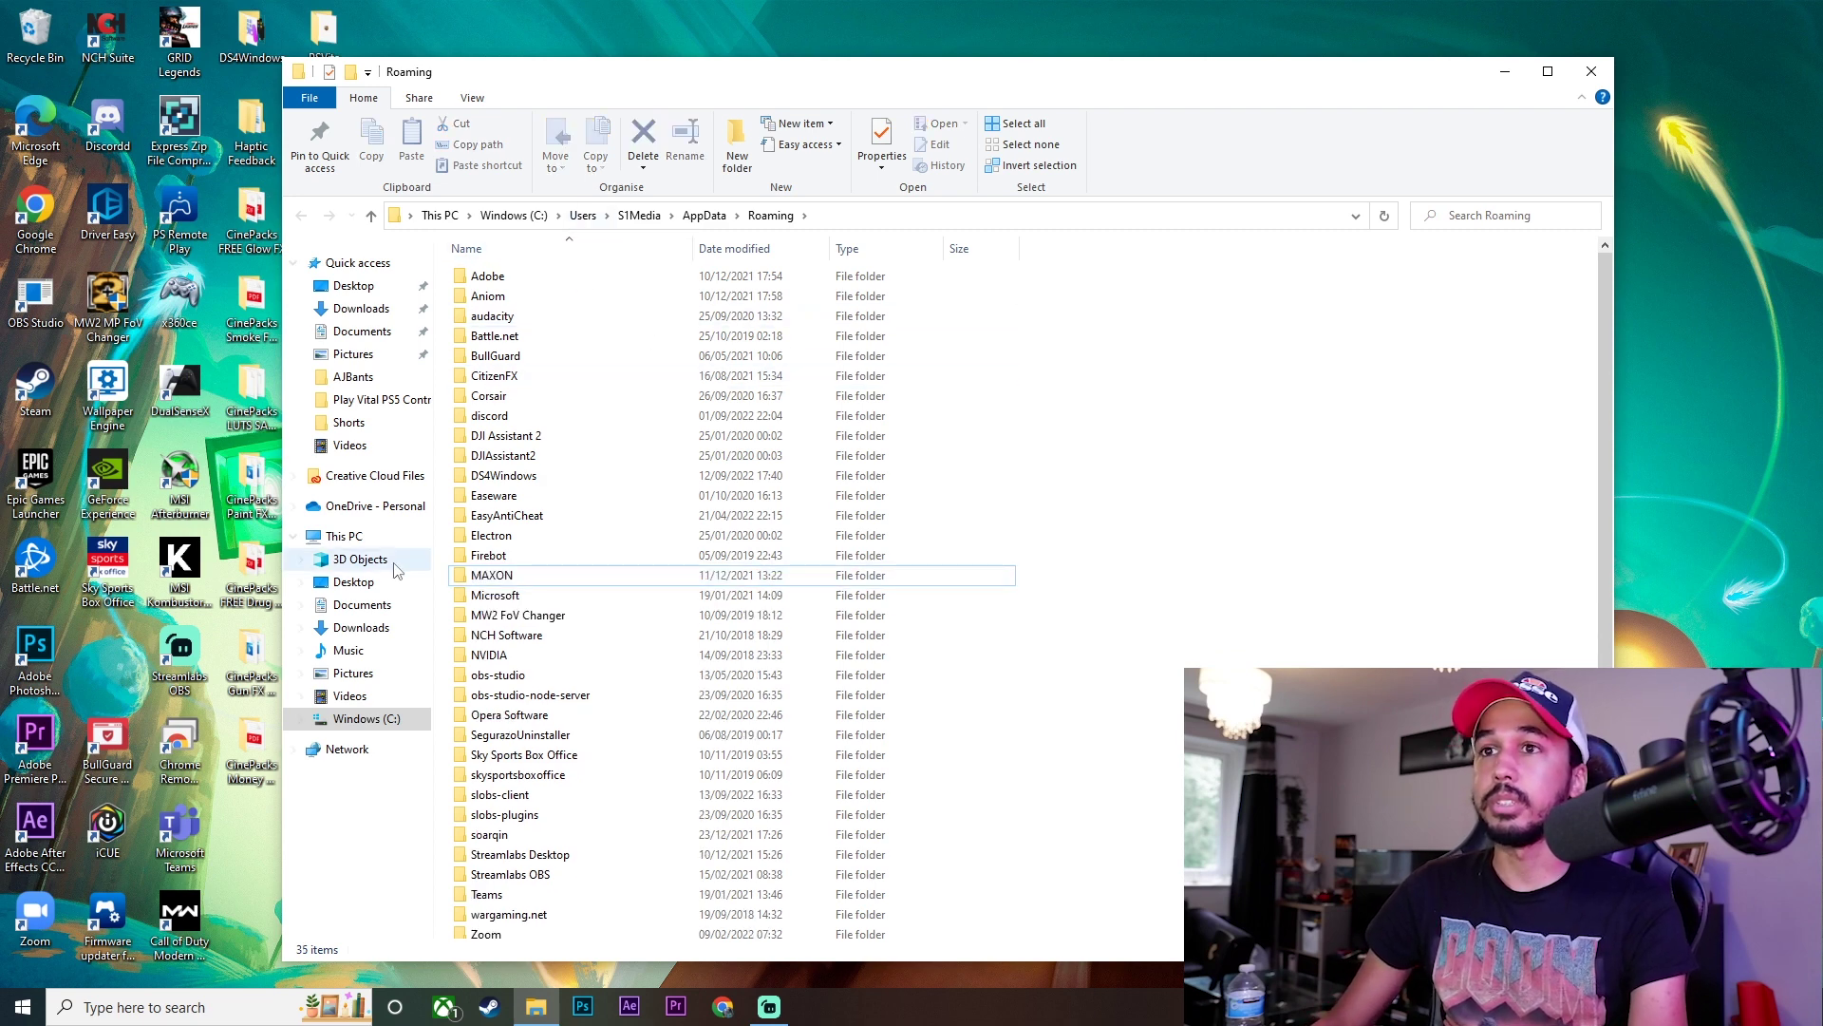
# Step: Browse C:\Program Files and select the PCHealthCheck folder
pyautogui.click(359, 540)
pyautogui.click(558, 418)
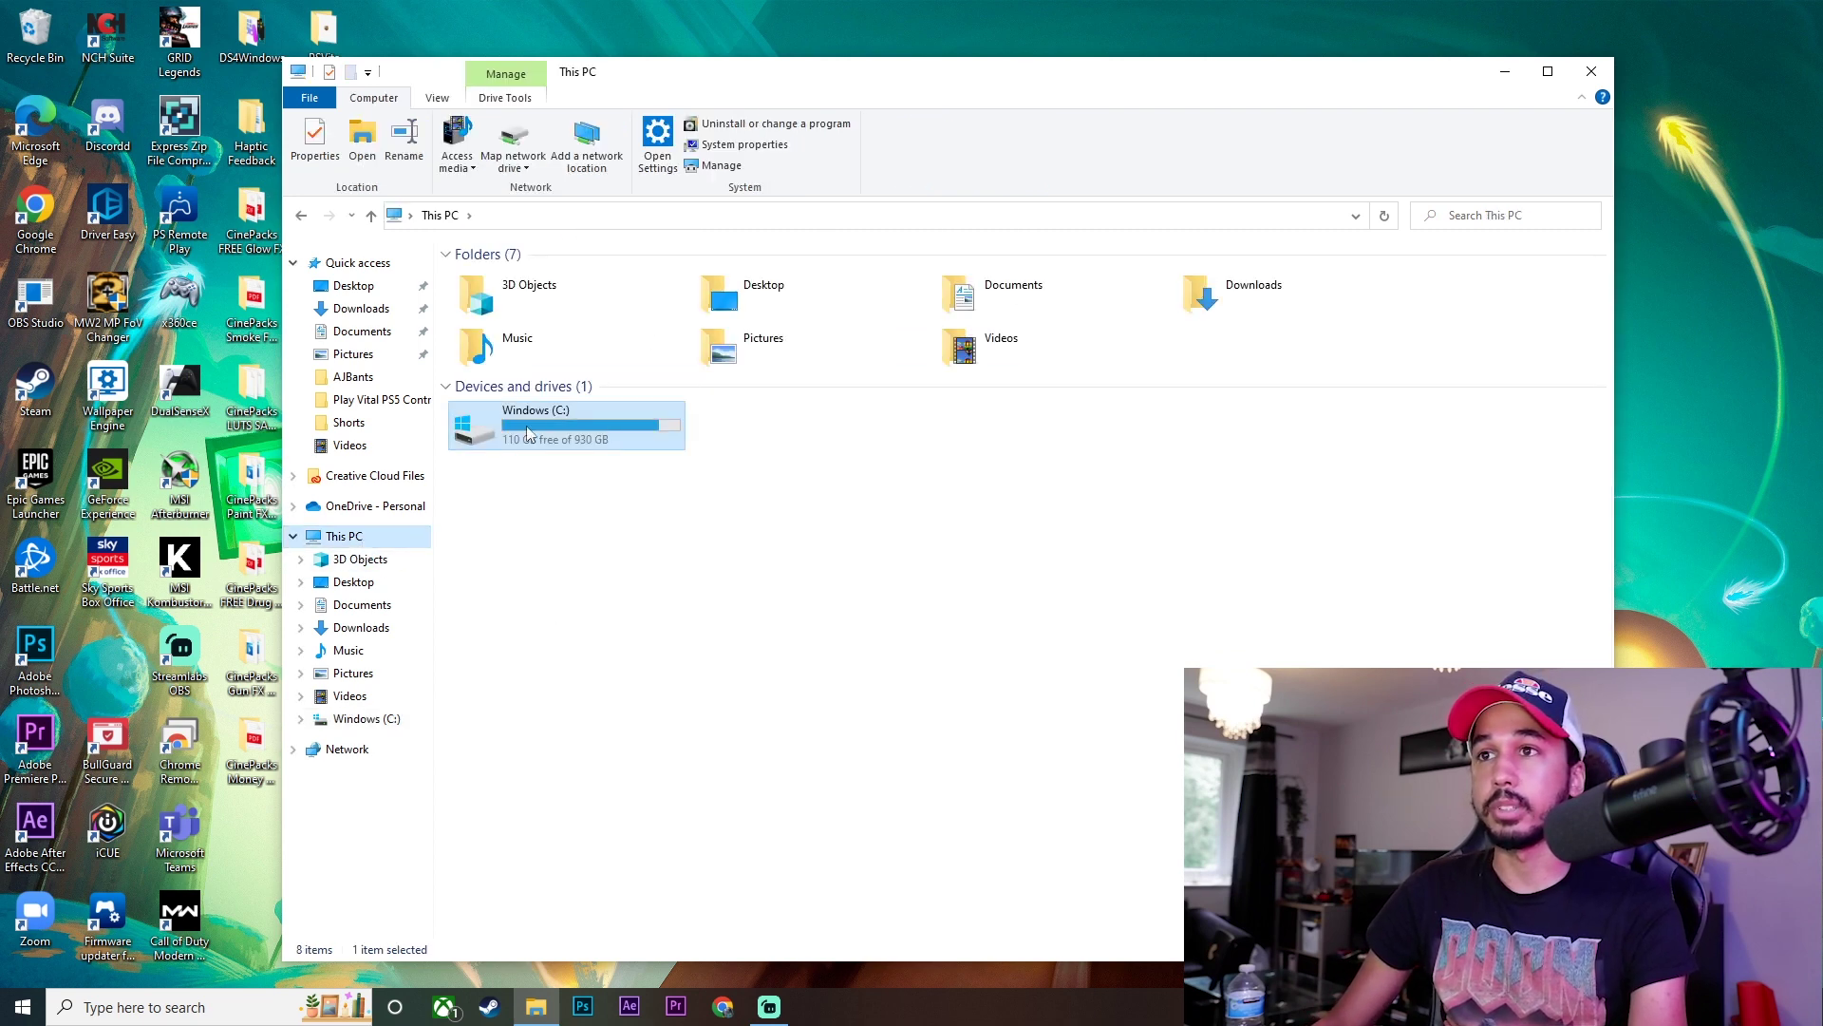
pyautogui.doubleClick(529, 432)
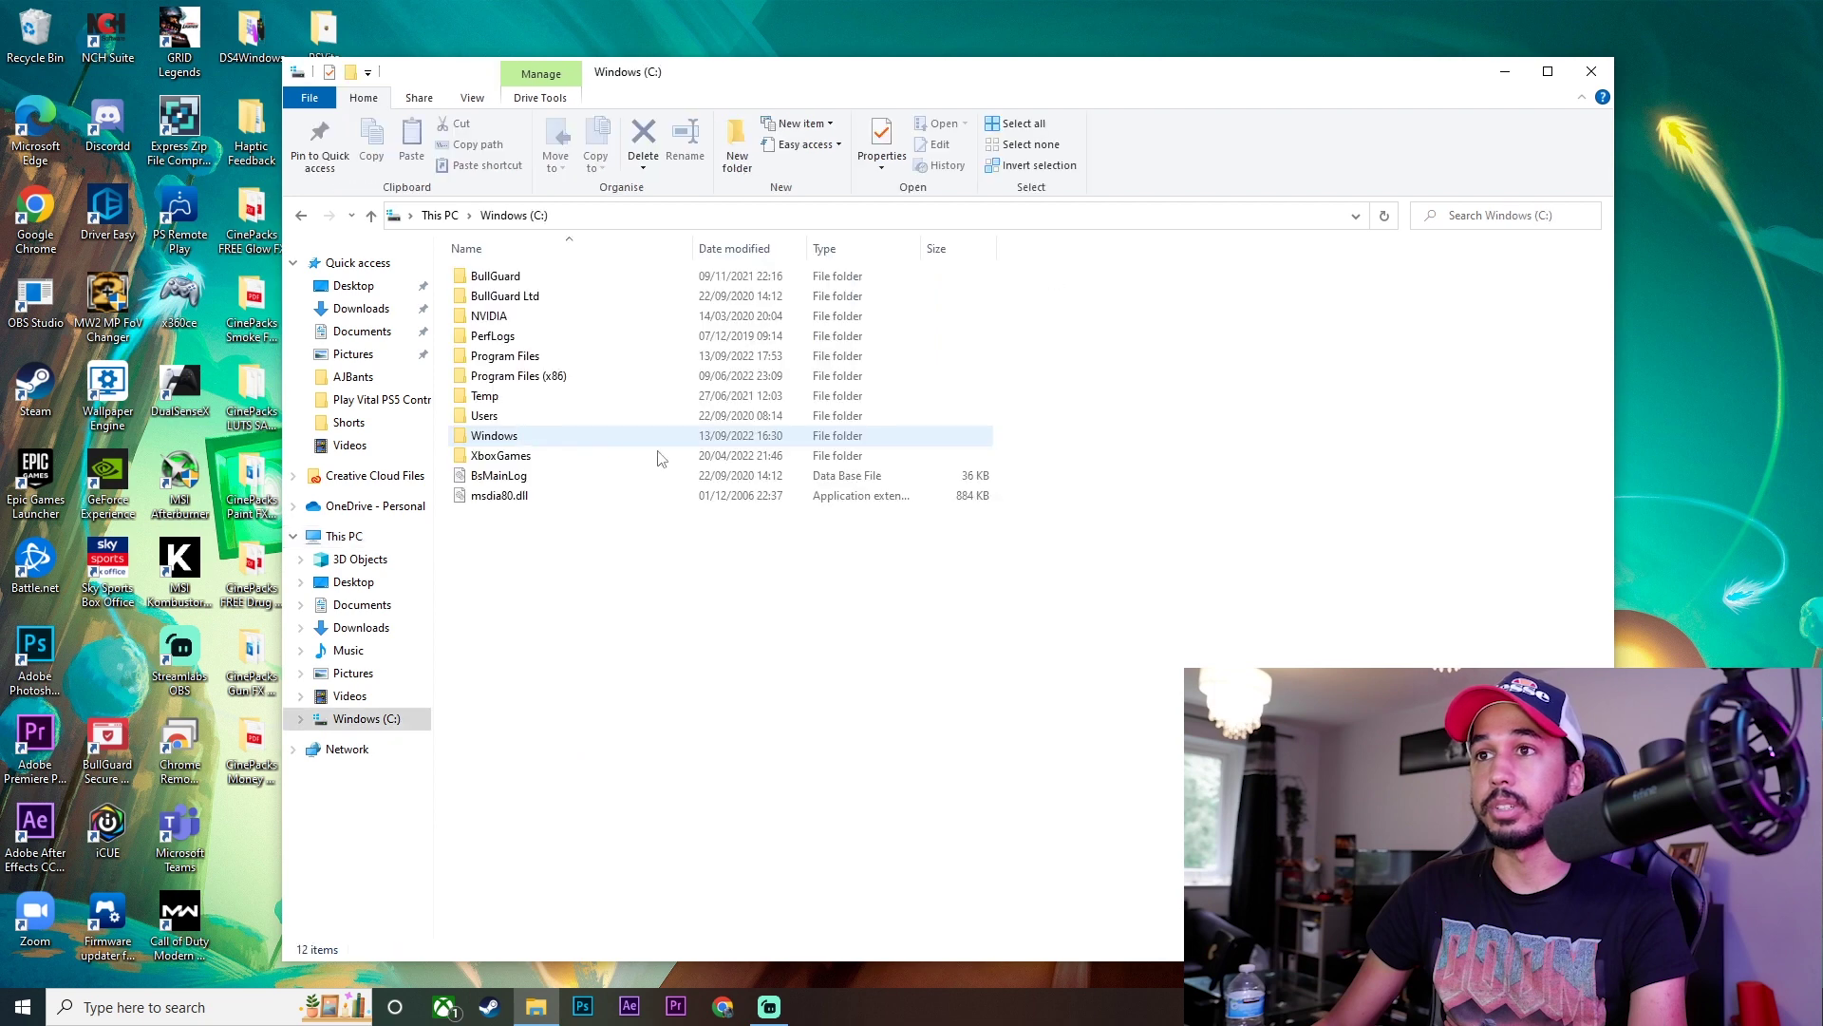
pyautogui.doubleClick(556, 365)
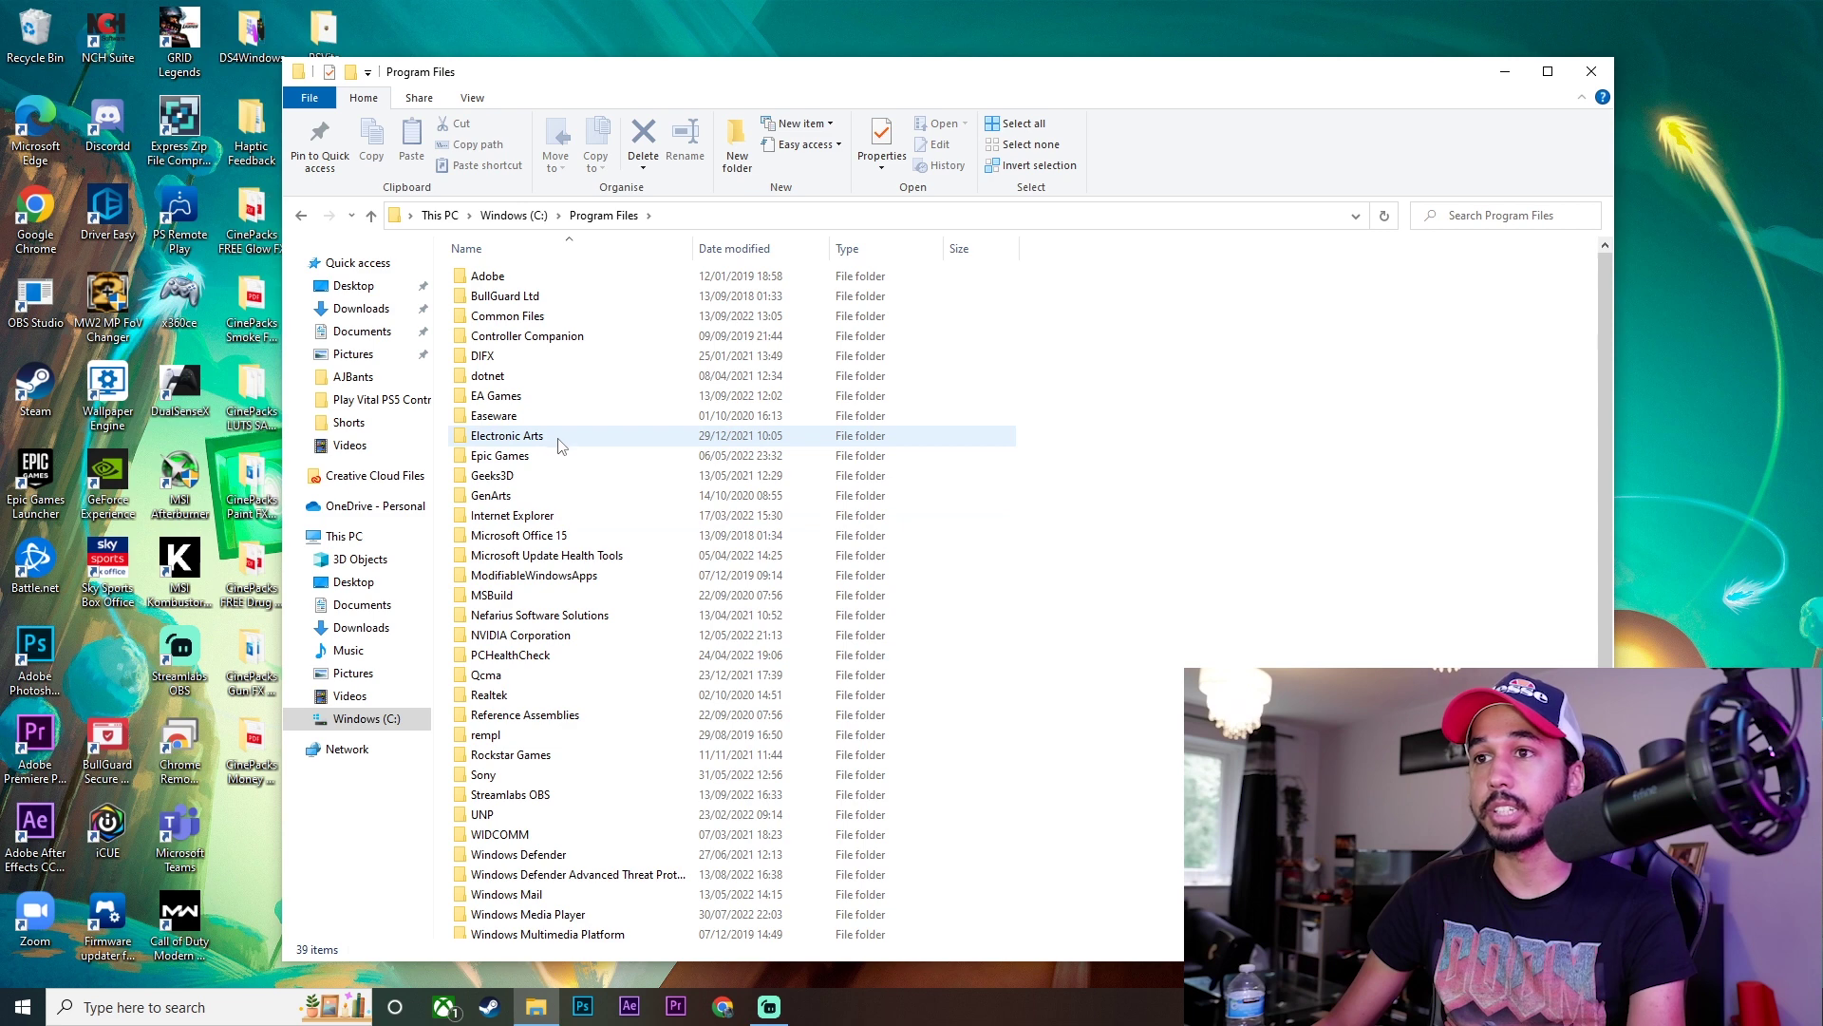
pyautogui.scroll(-2, 560, 451)
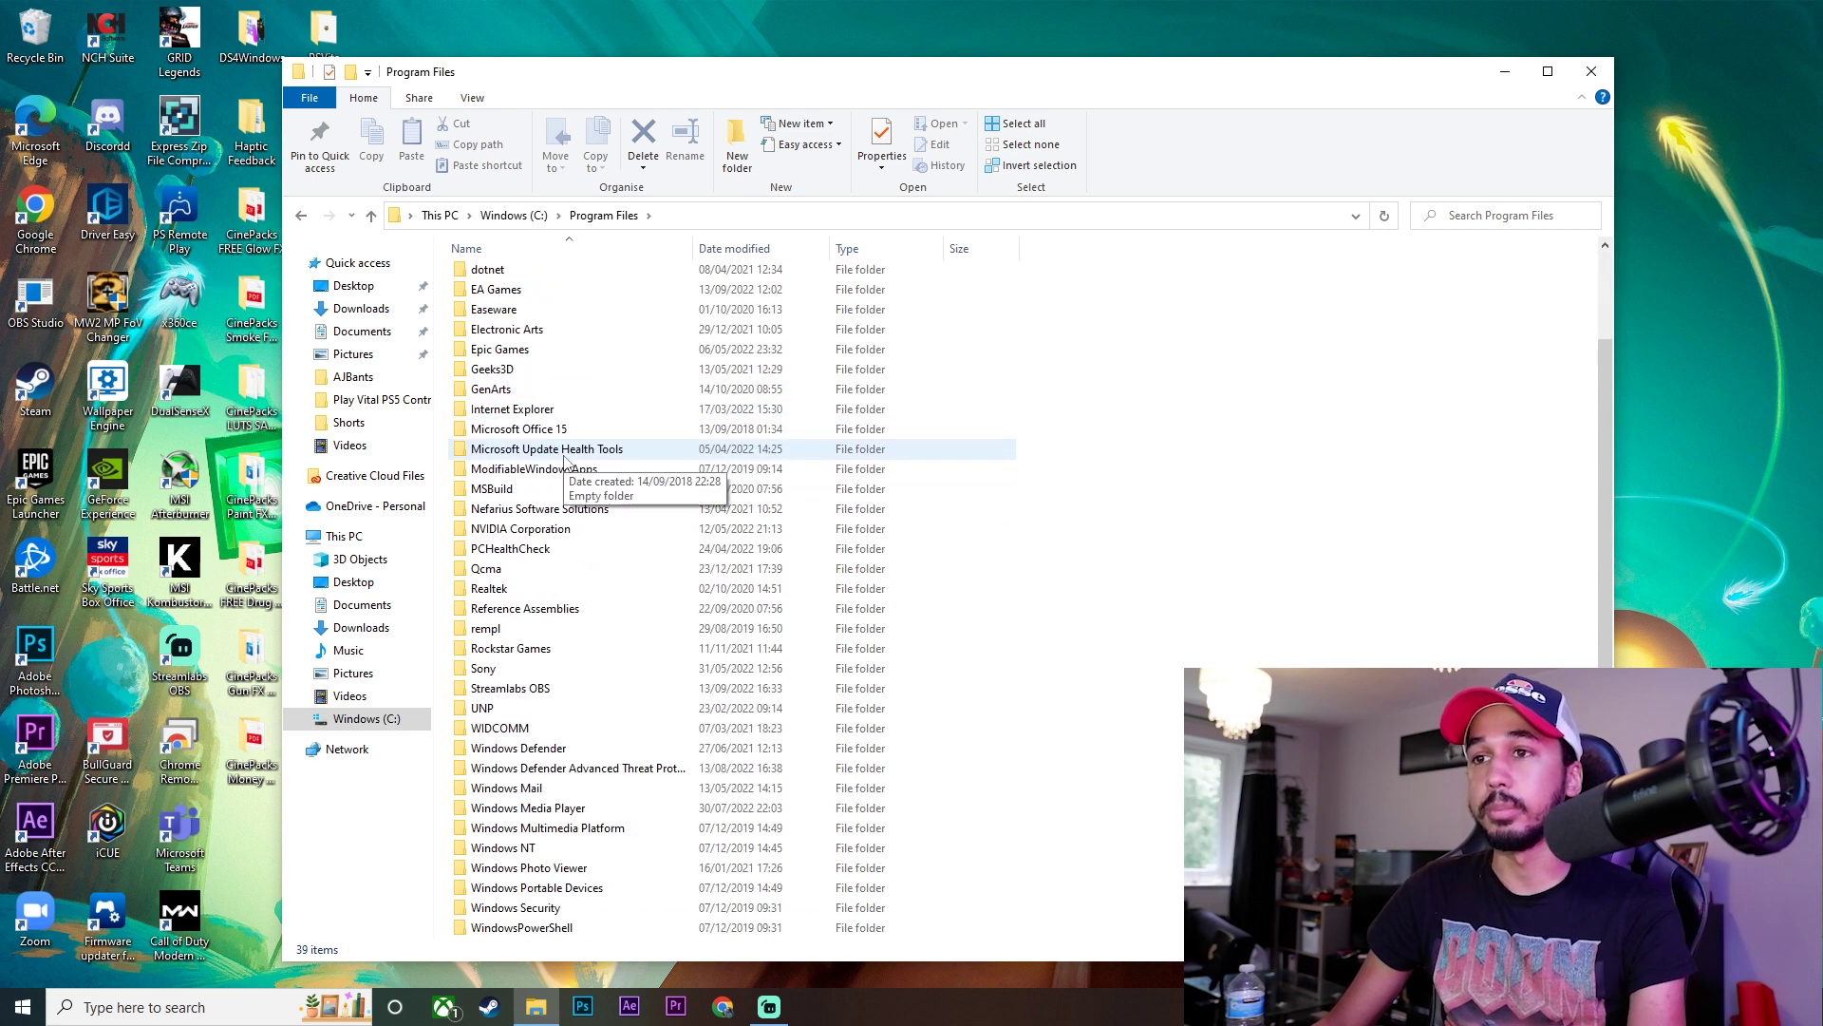
pyautogui.click(560, 549)
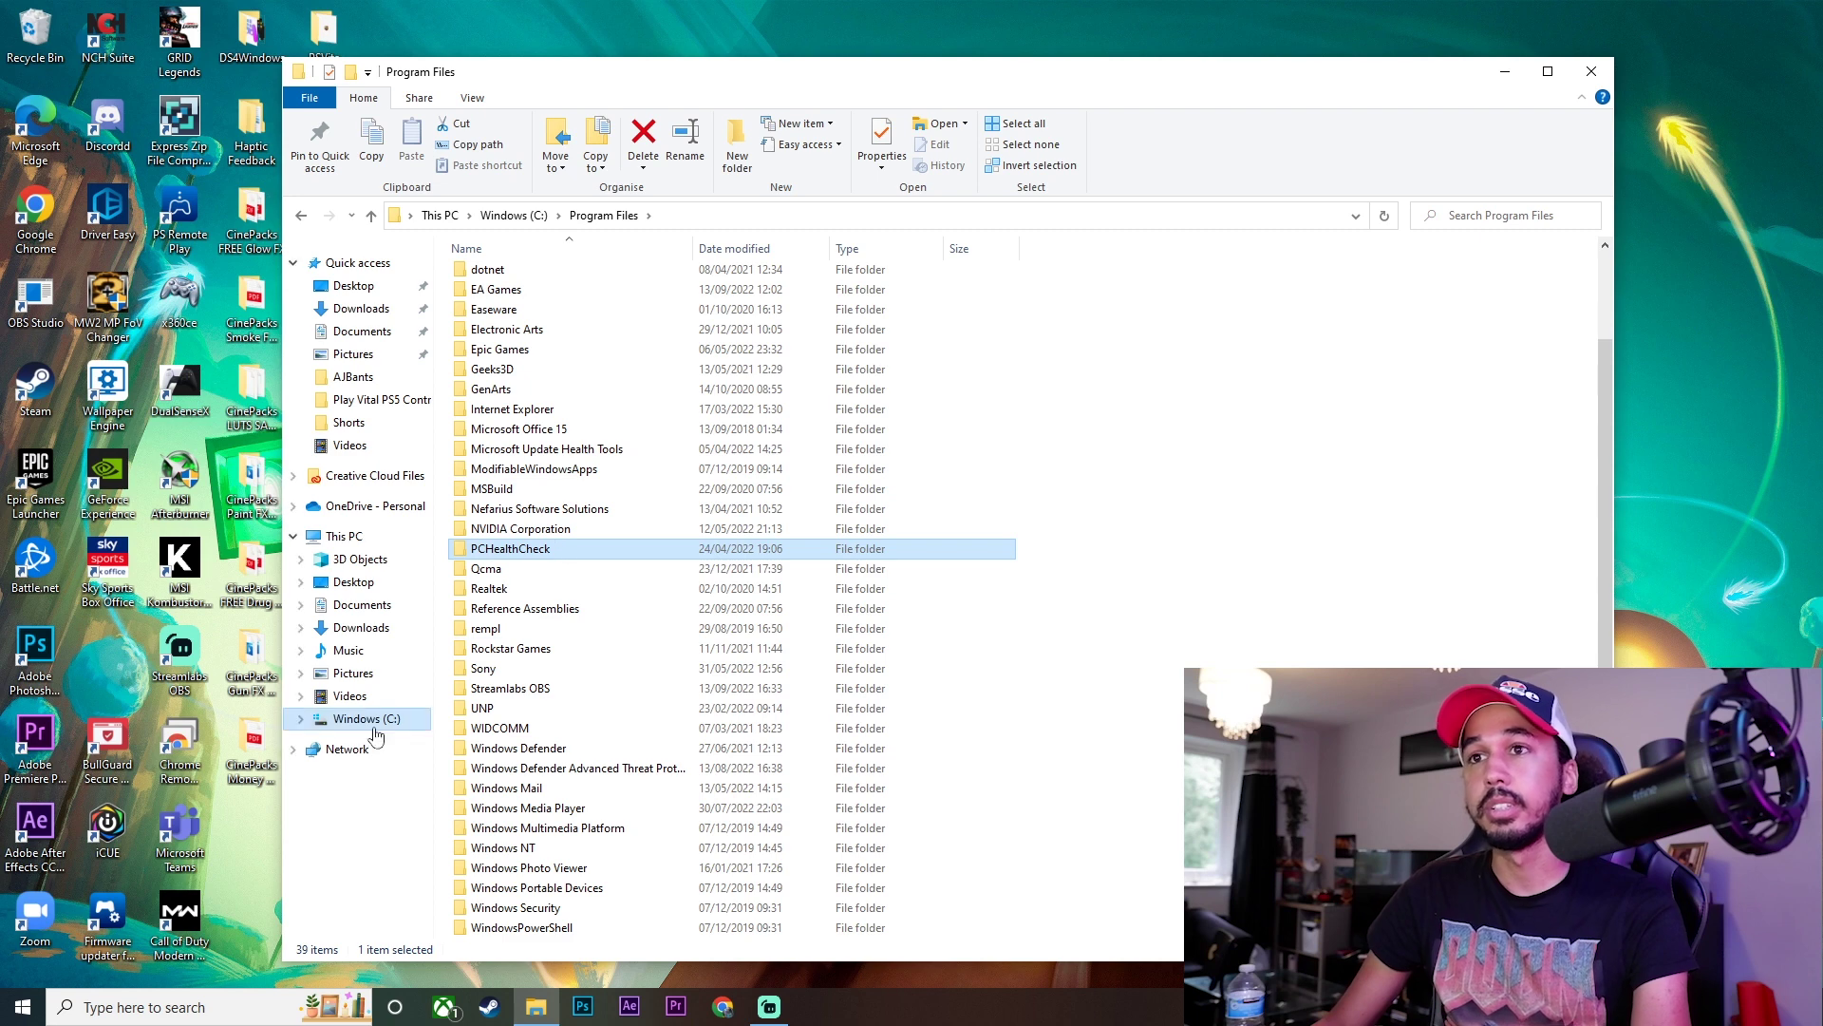
# Step: Browse C:\Program Files (x86) to the Intel folder, then close File Explorer
pyautogui.click(342, 536)
pyautogui.doubleClick(551, 435)
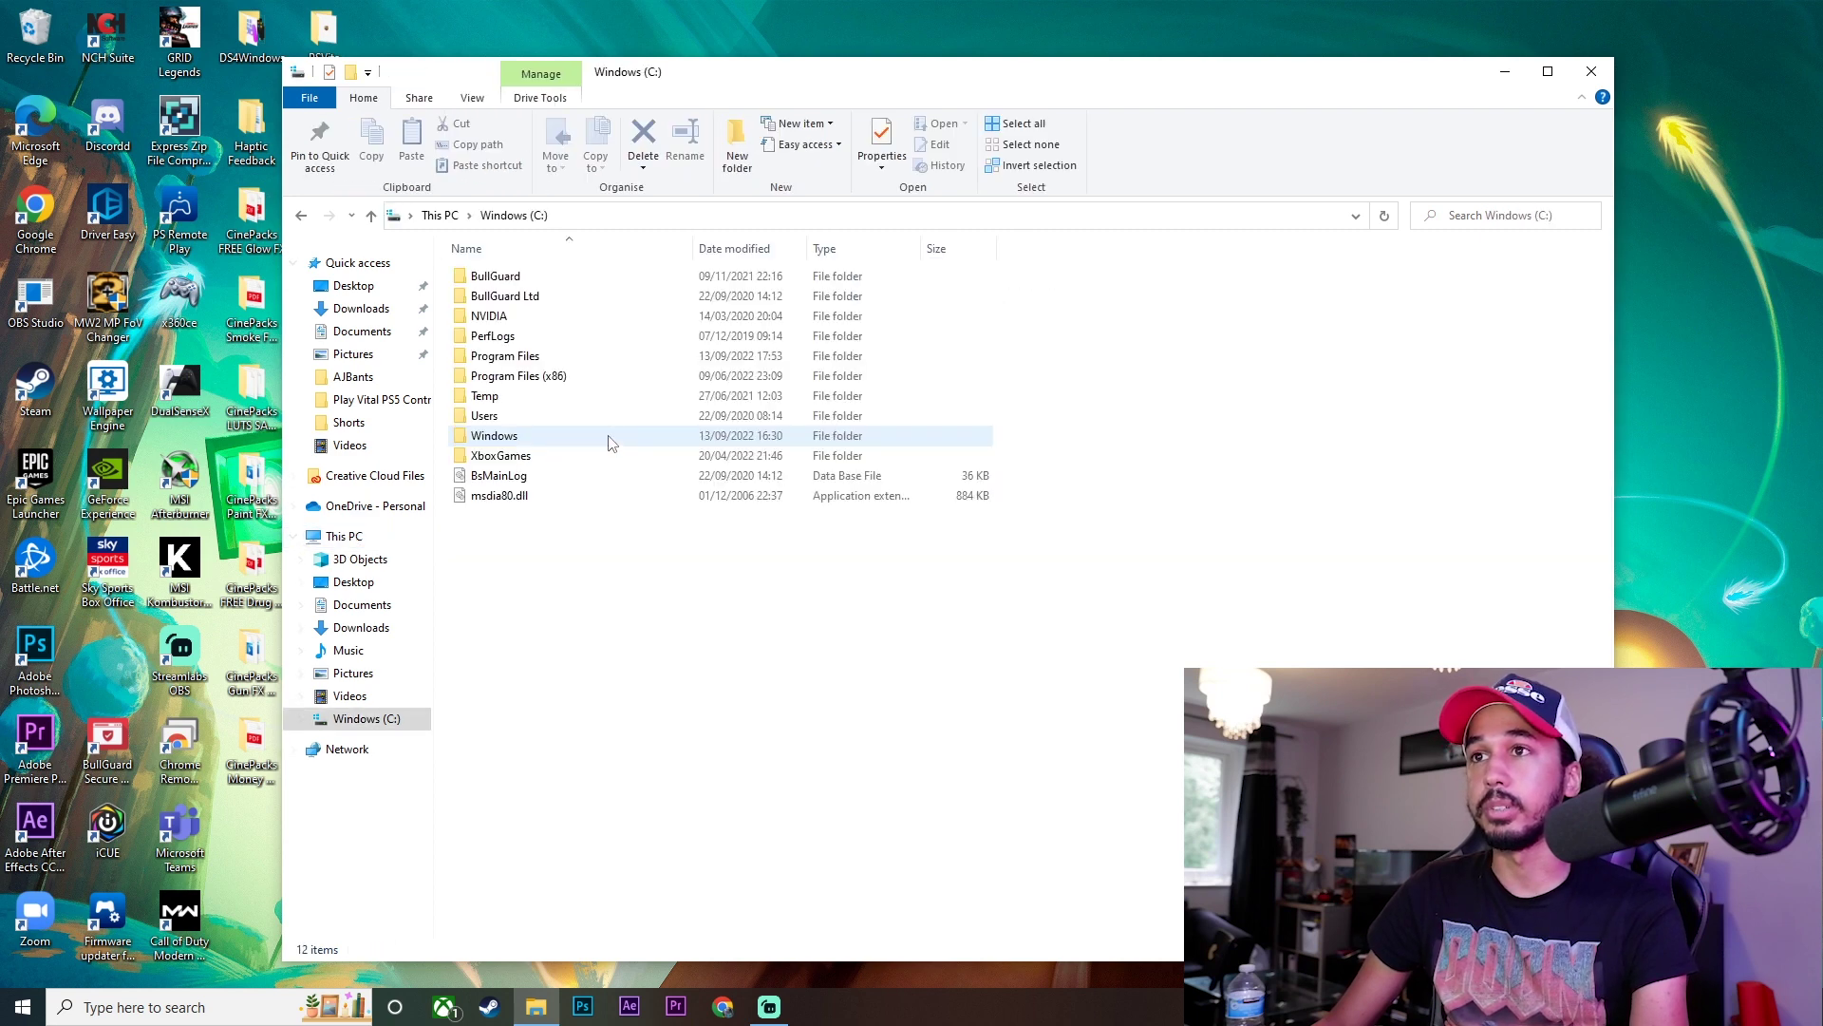
pyautogui.doubleClick(582, 377)
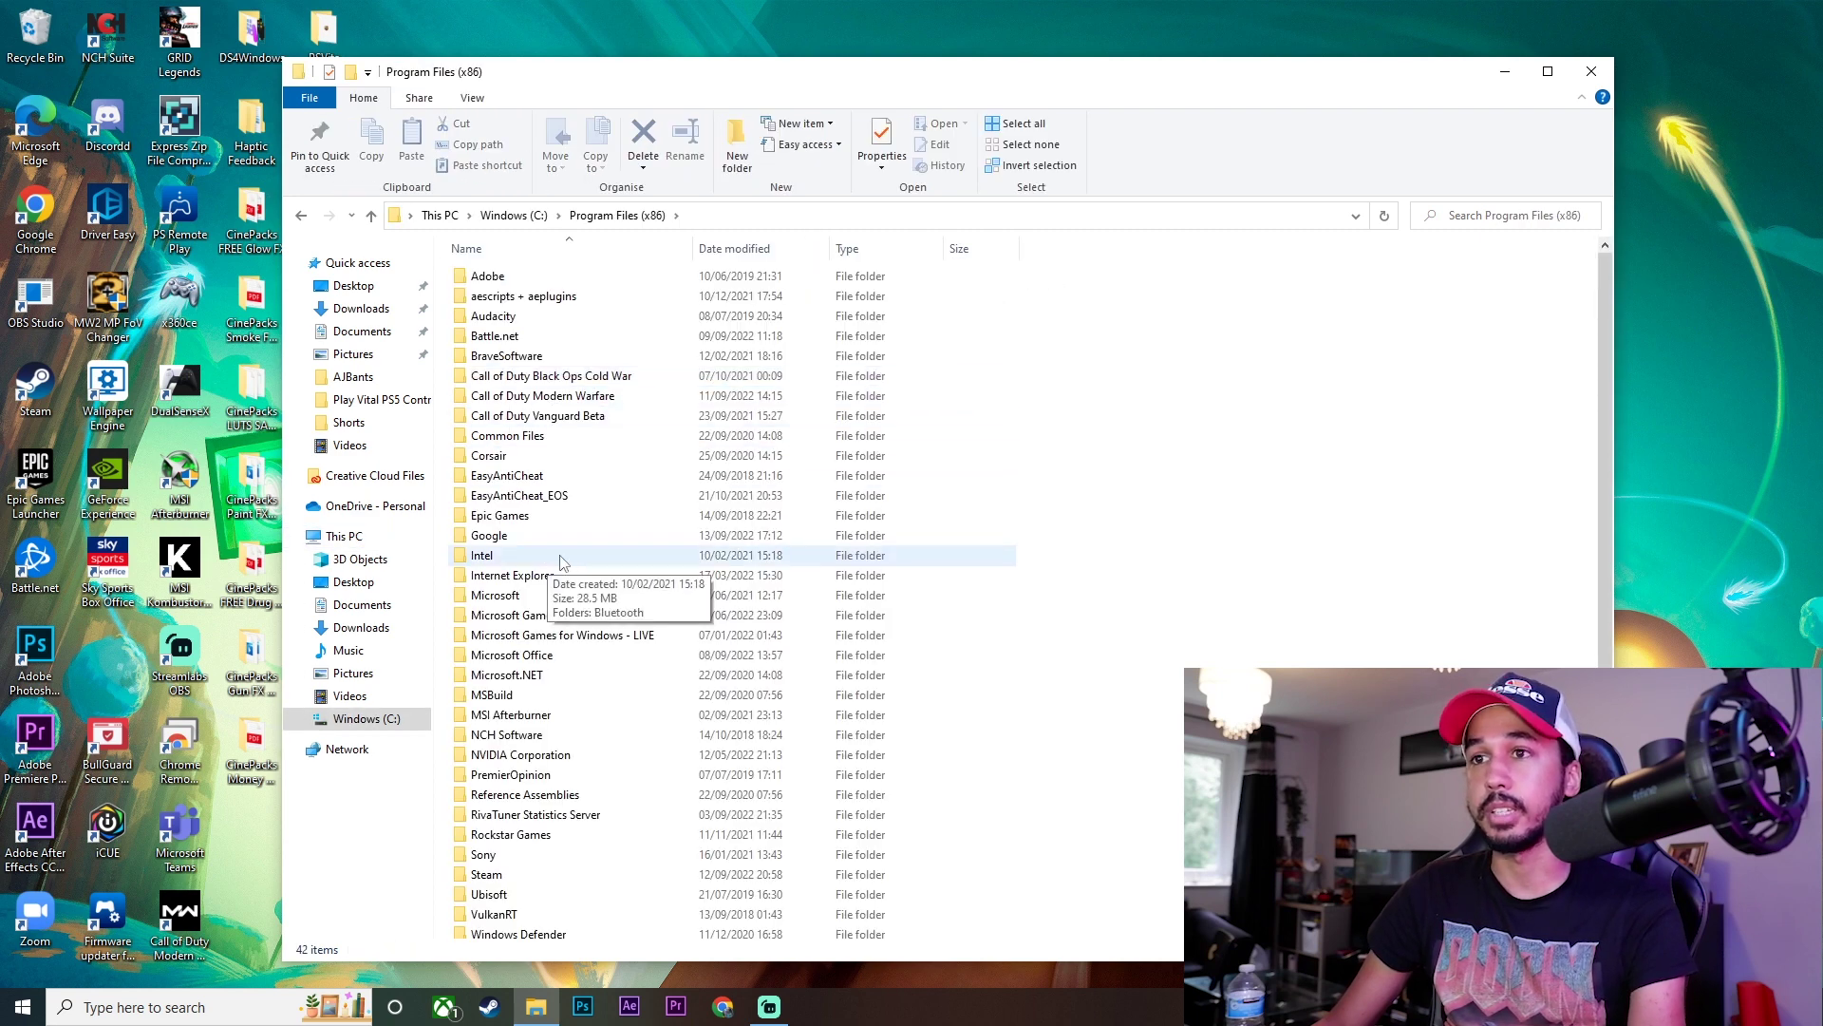
pyautogui.click(561, 562)
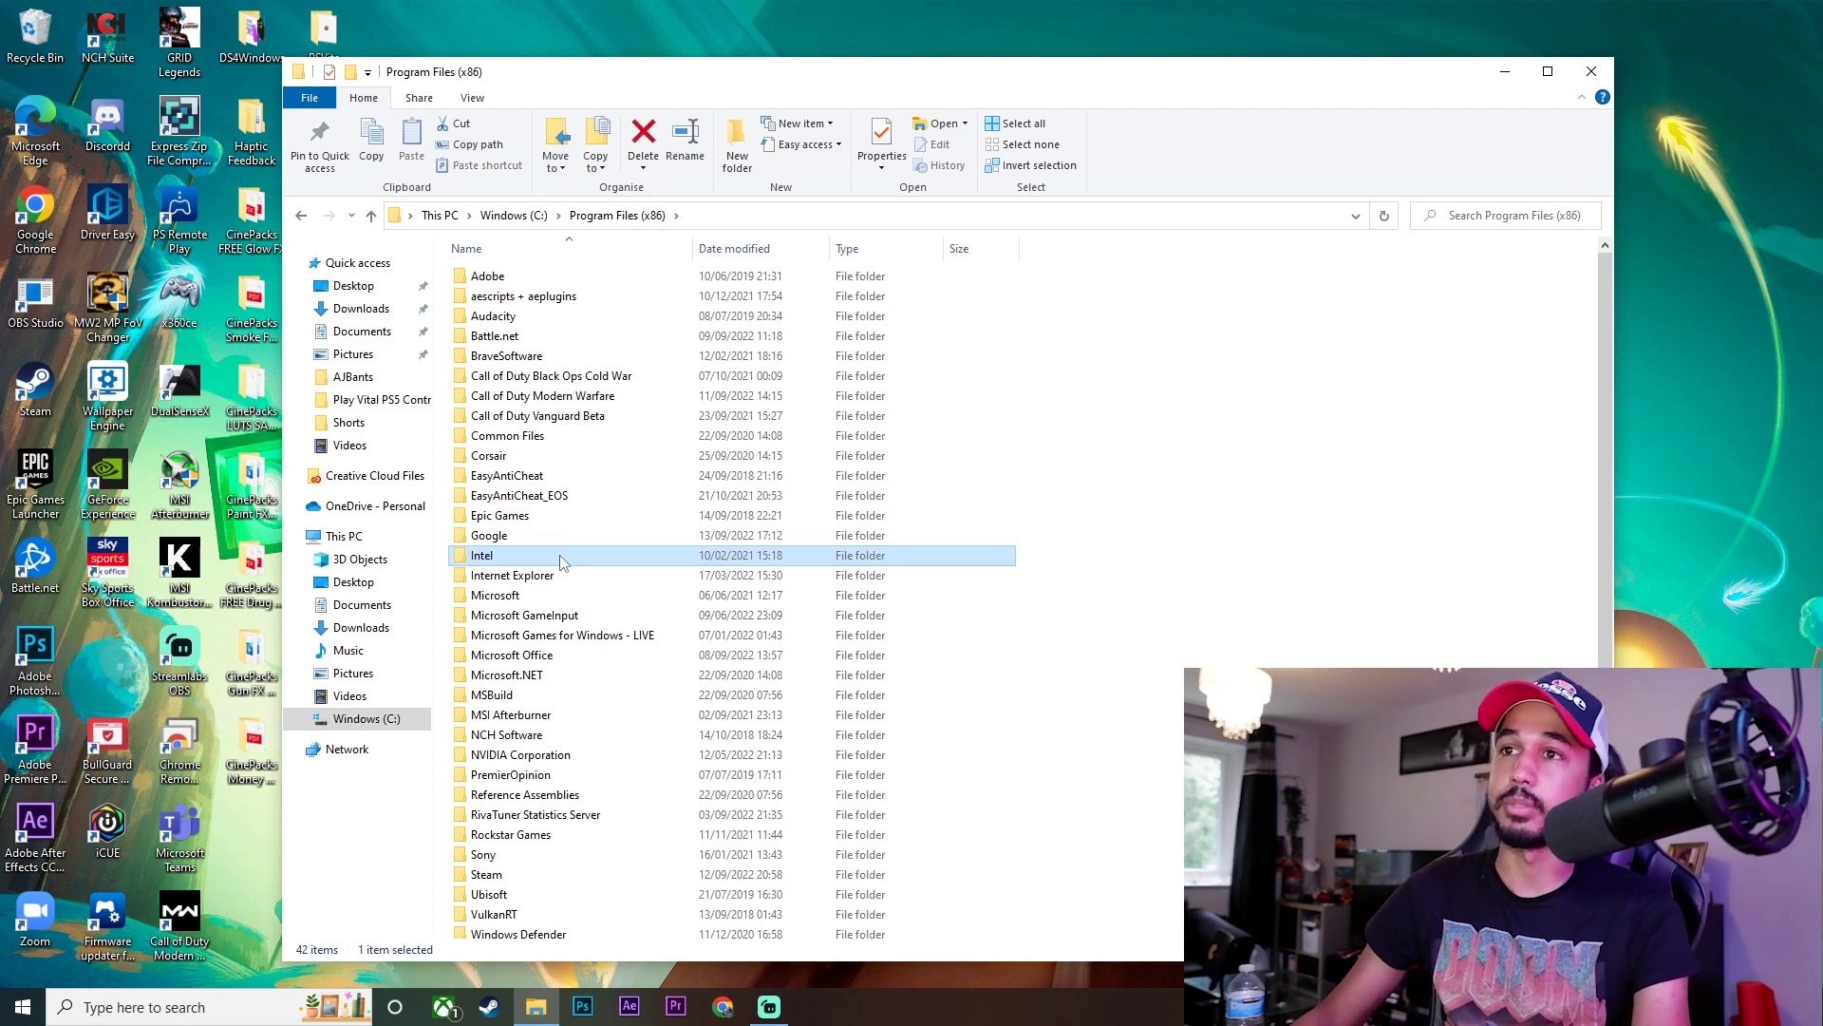
pyautogui.click(1608, 82)
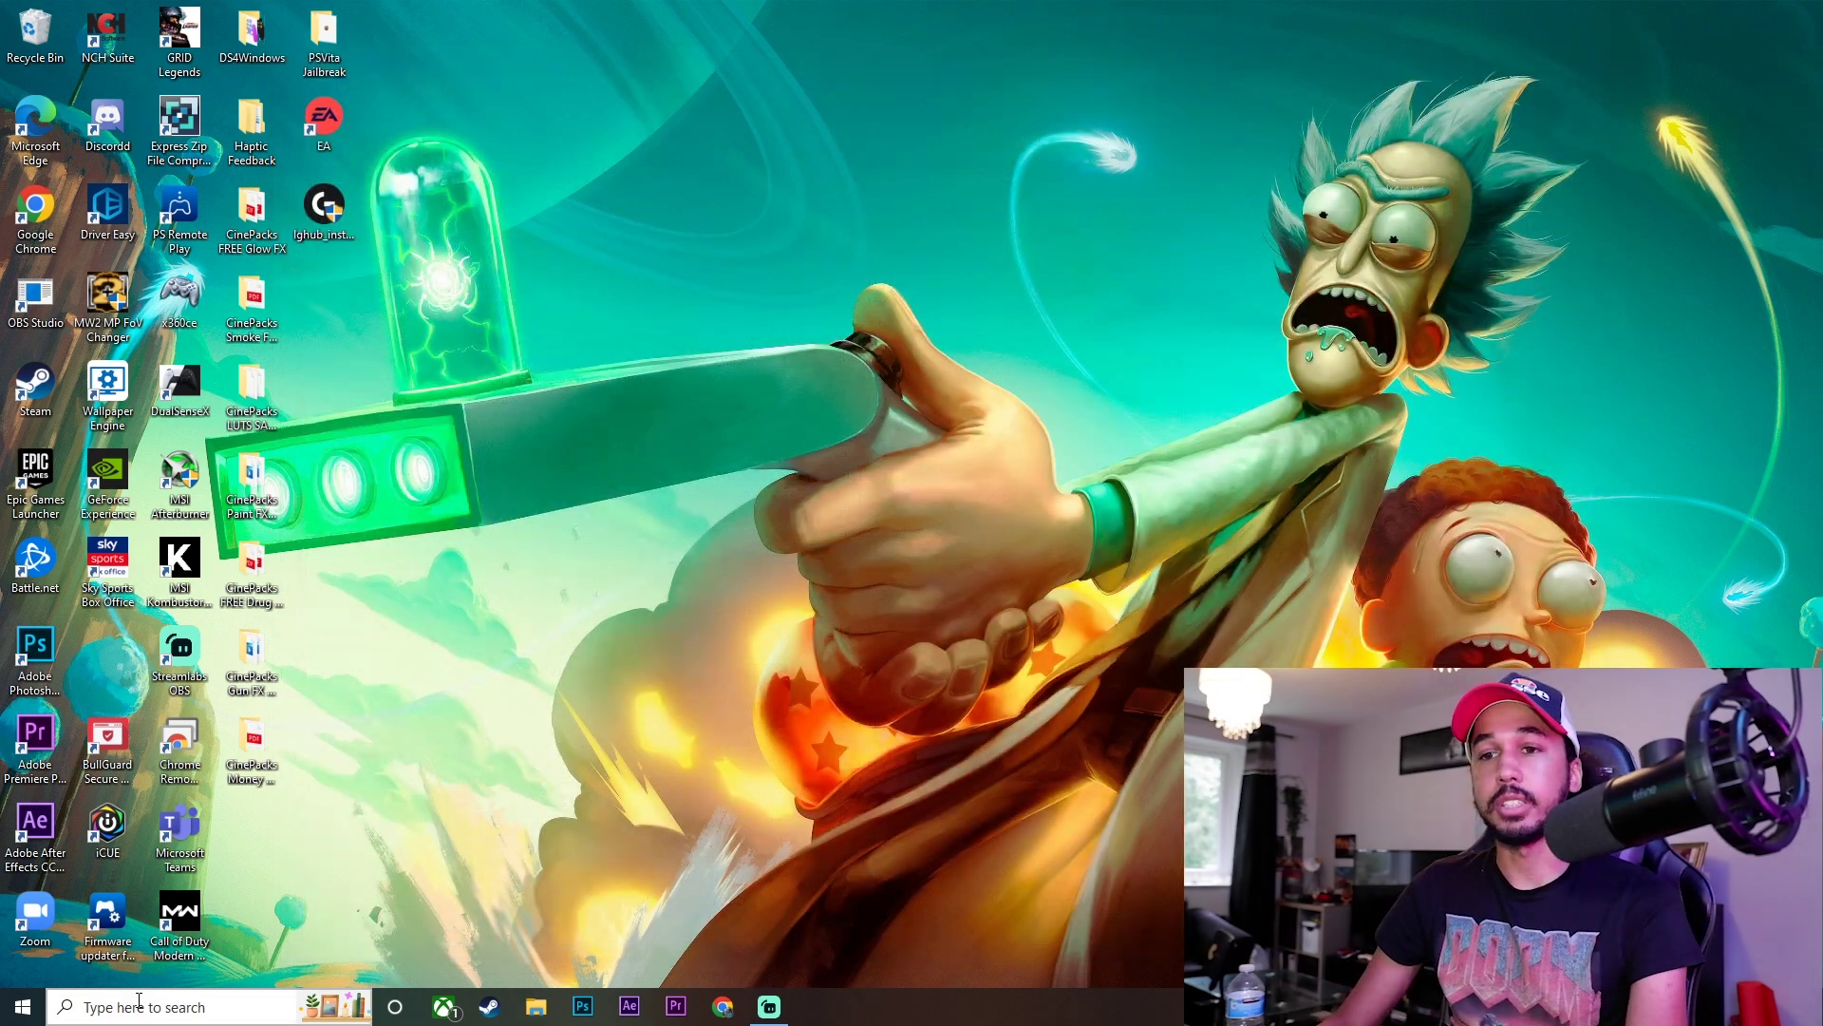
pyautogui.click(140, 1009)
# Step: Open Registry Editor and browse HKEY_LOCAL_MACHINE\SOFTWARE down to the Google key
pyautogui.write('regist')
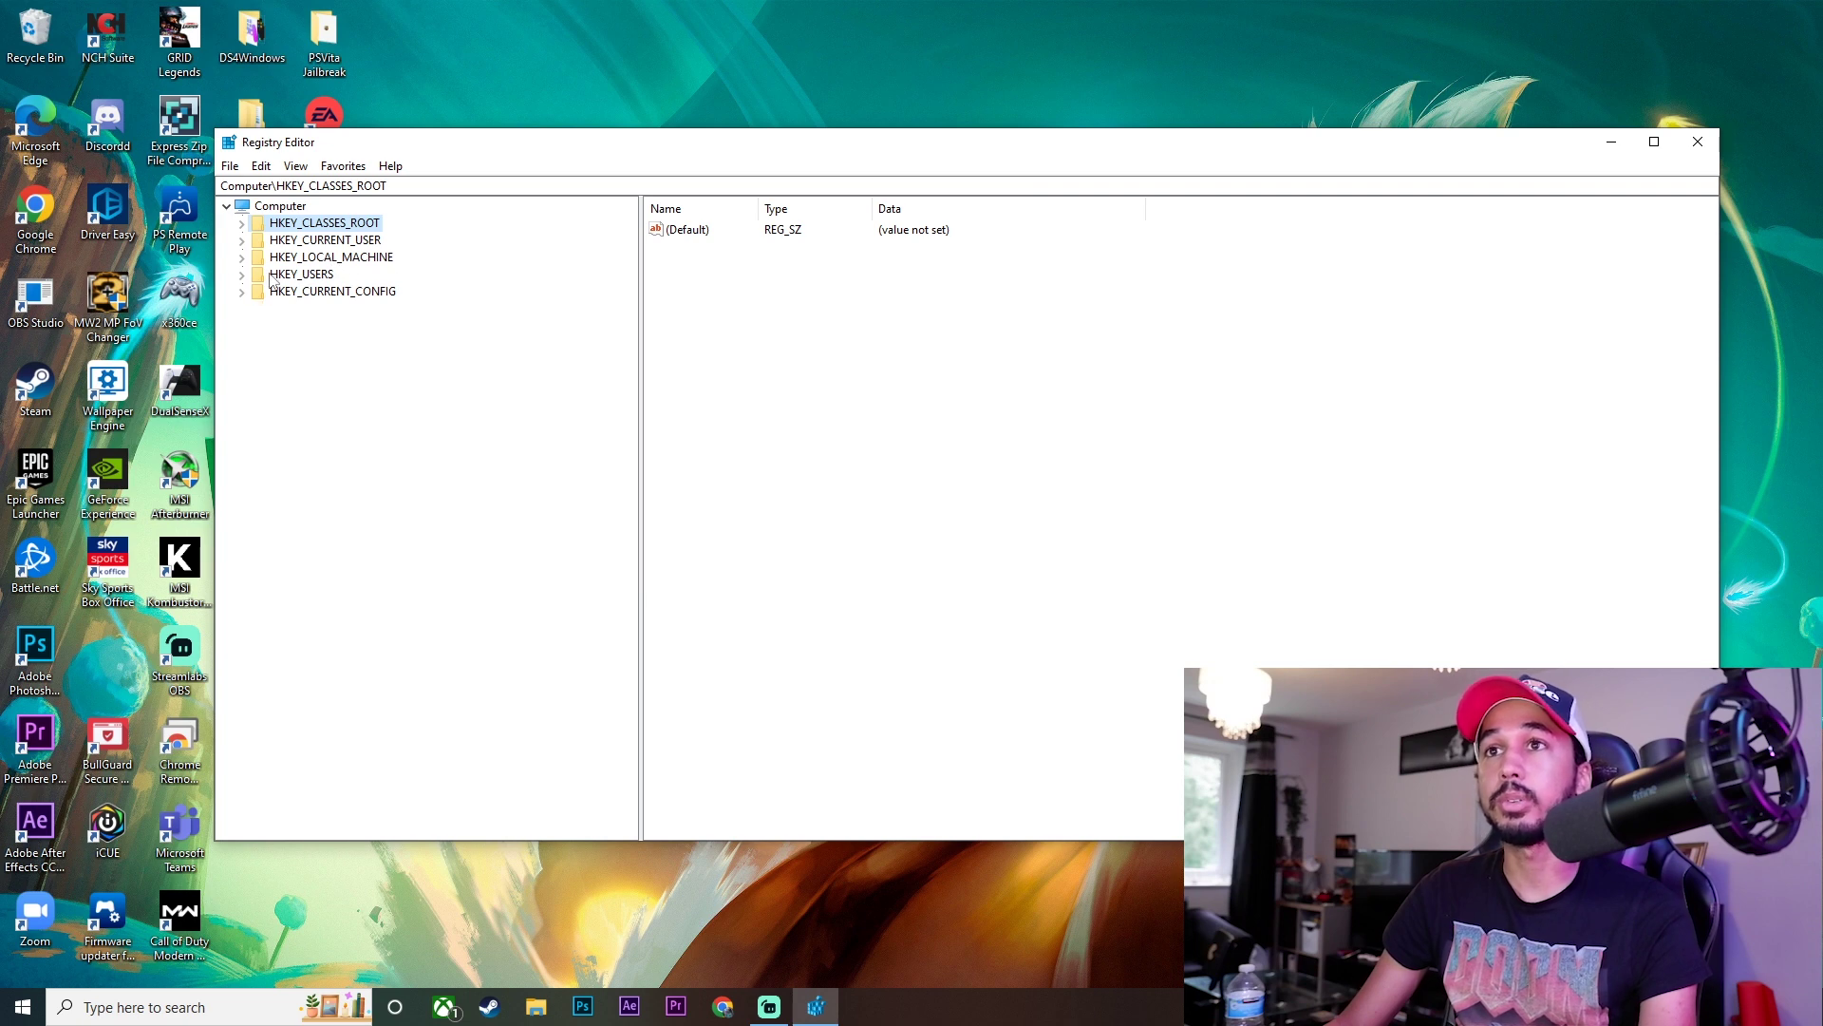
pyautogui.click(243, 259)
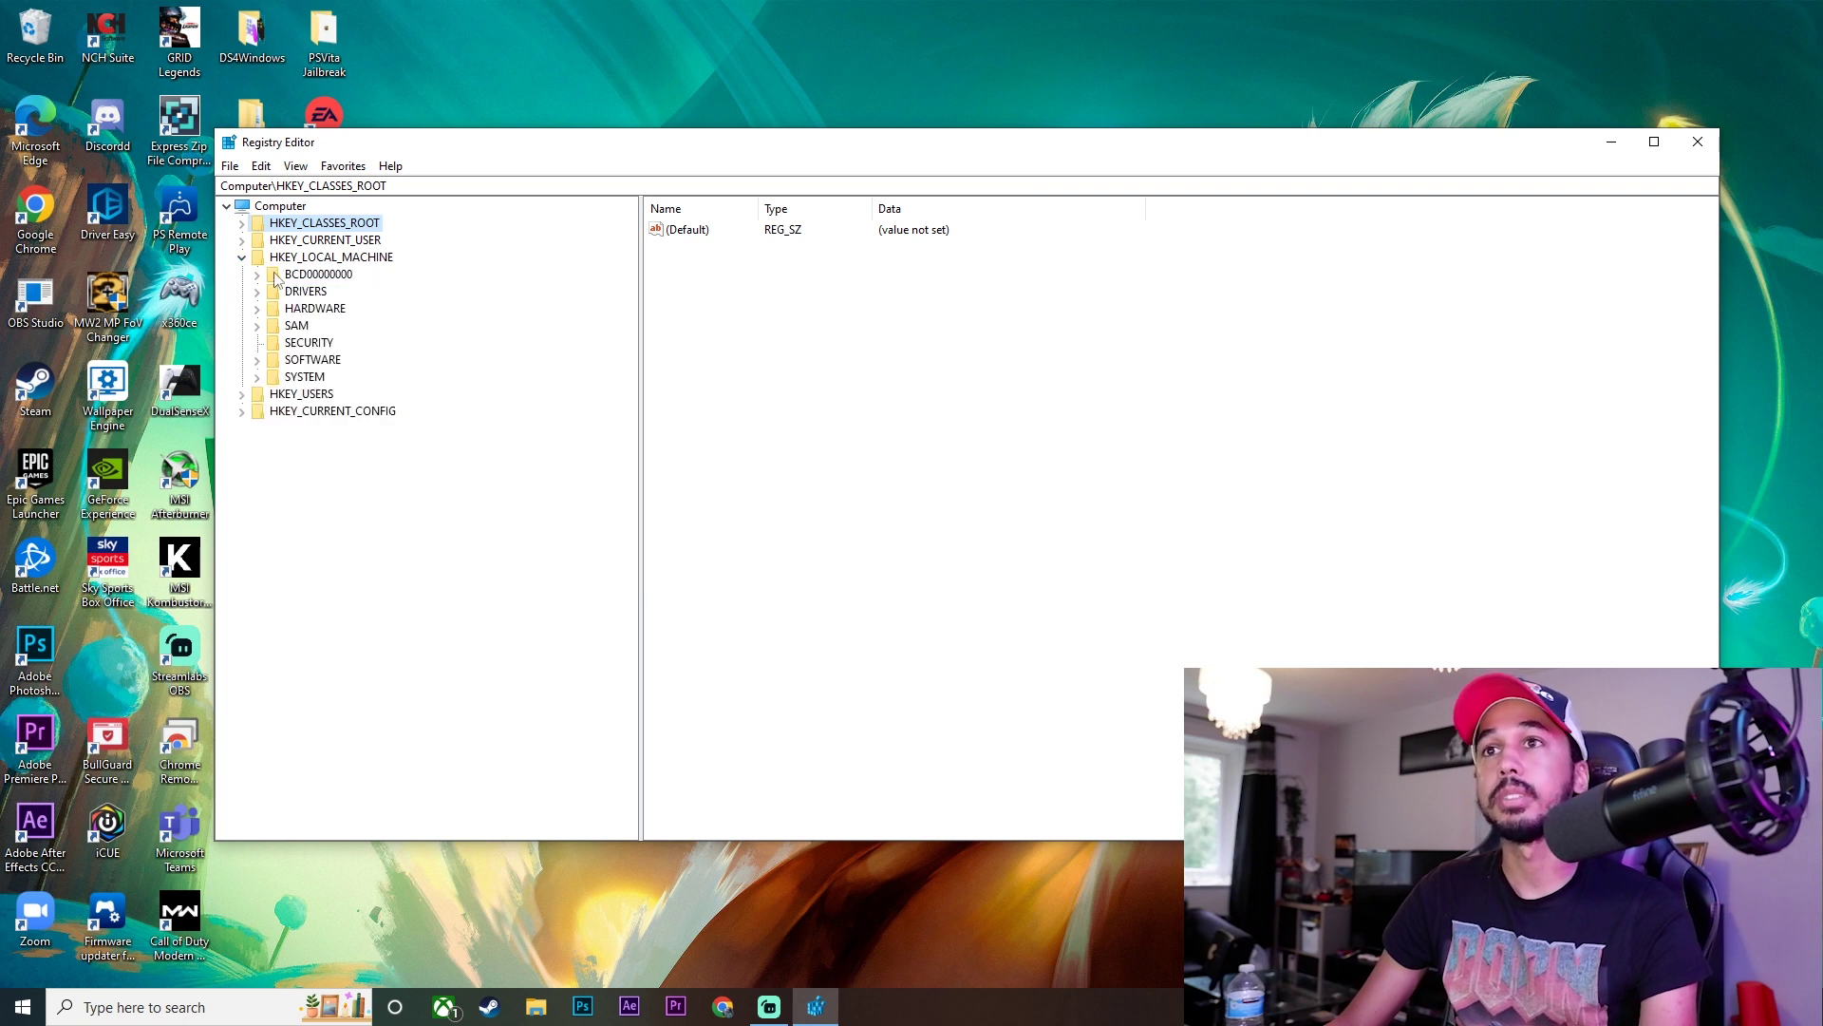
pyautogui.click(257, 362)
pyautogui.scroll(-8, 367, 579)
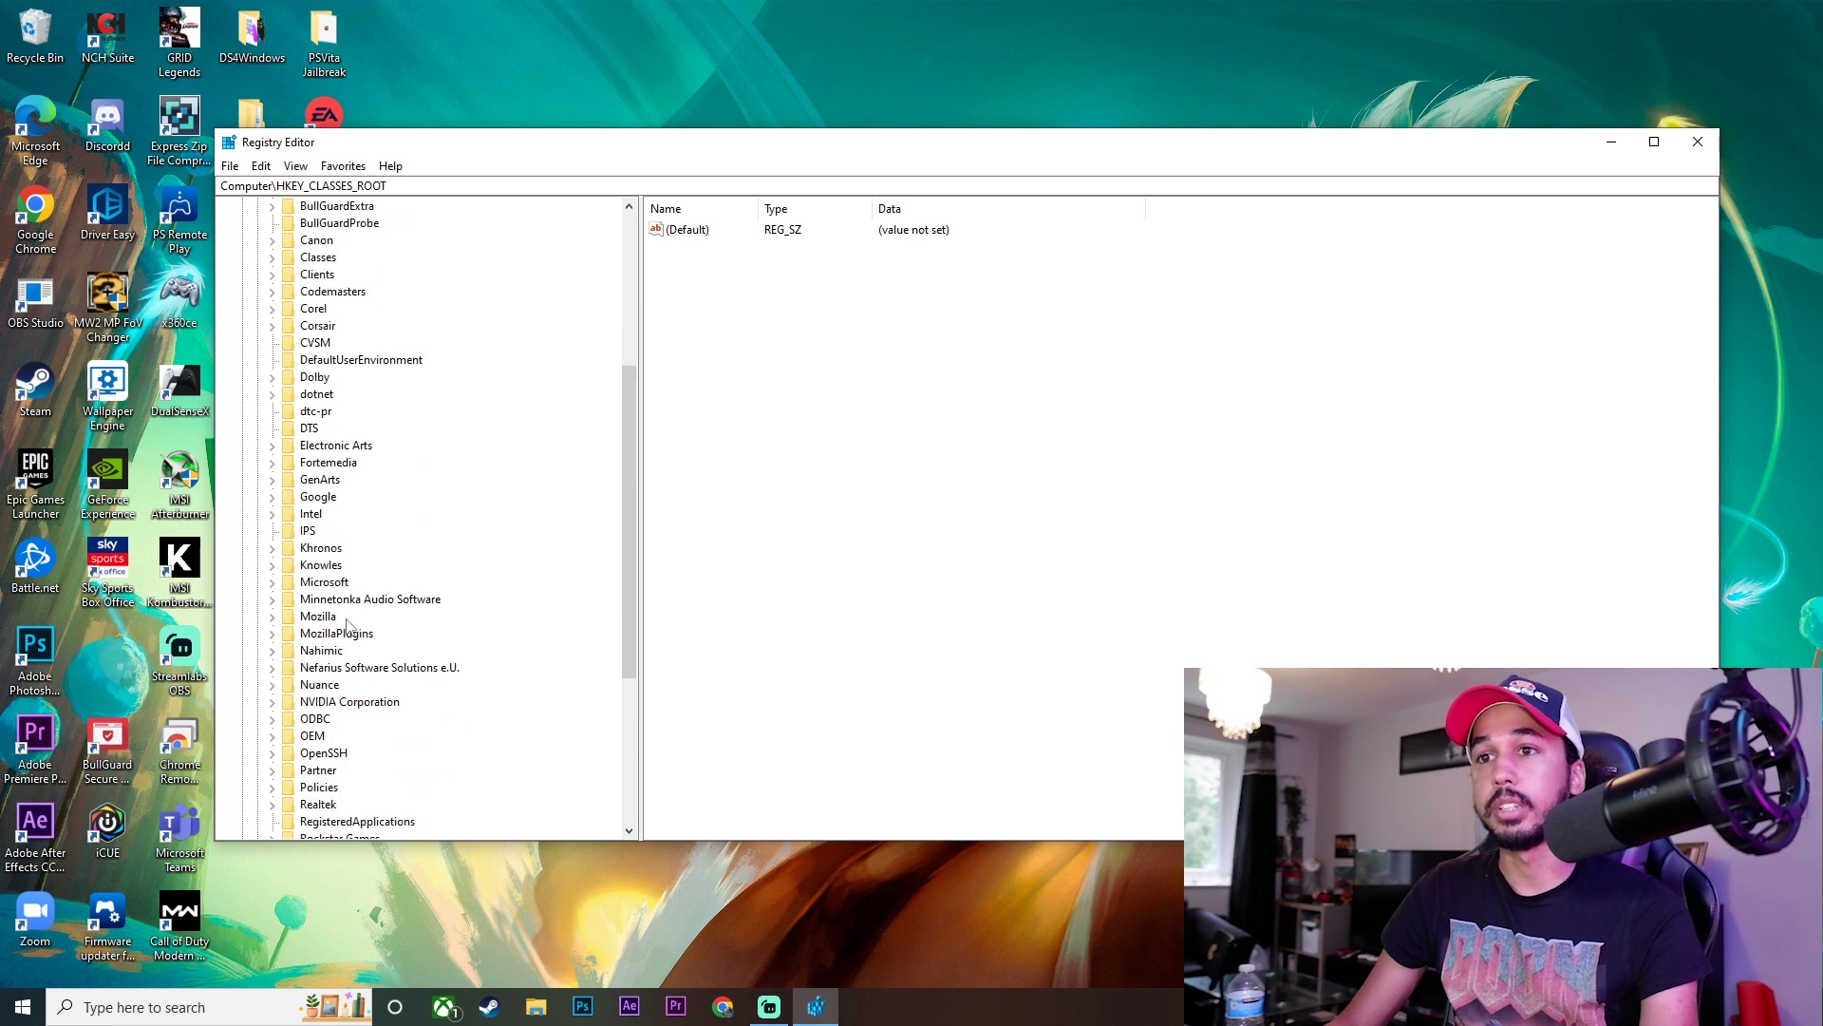
pyautogui.scroll(2, 377, 556)
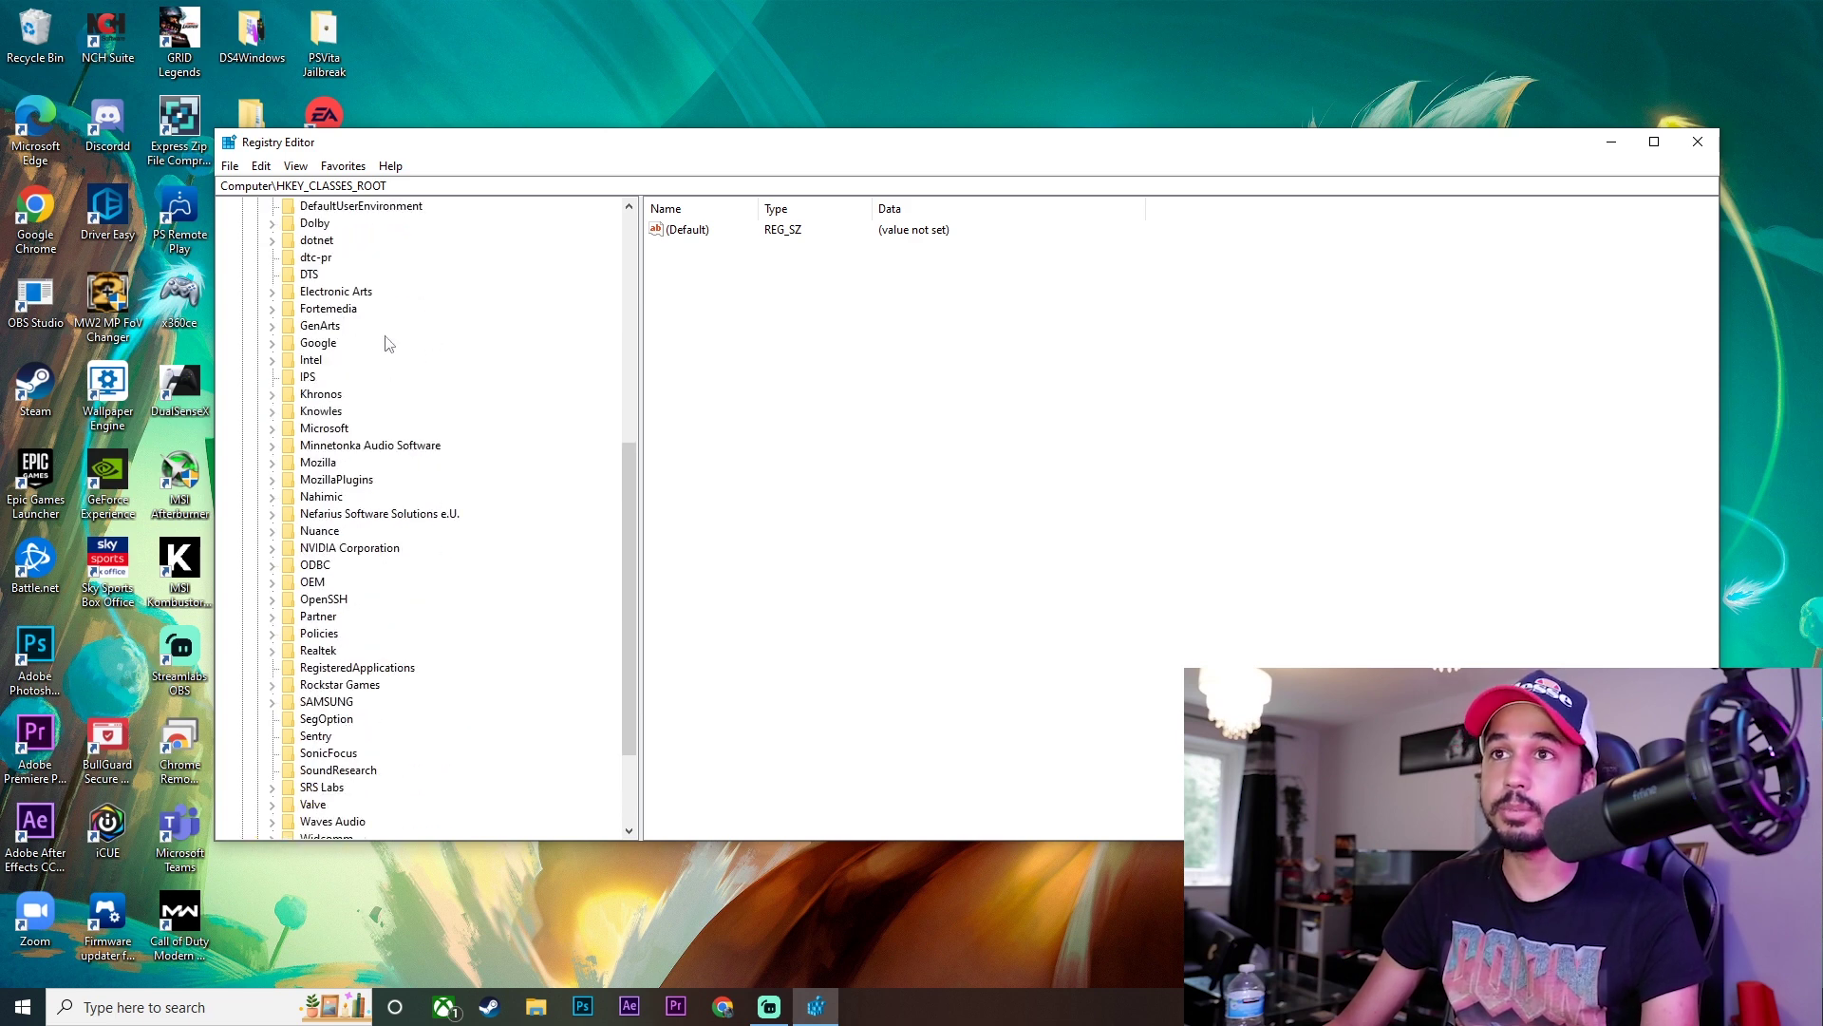
pyautogui.click(319, 344)
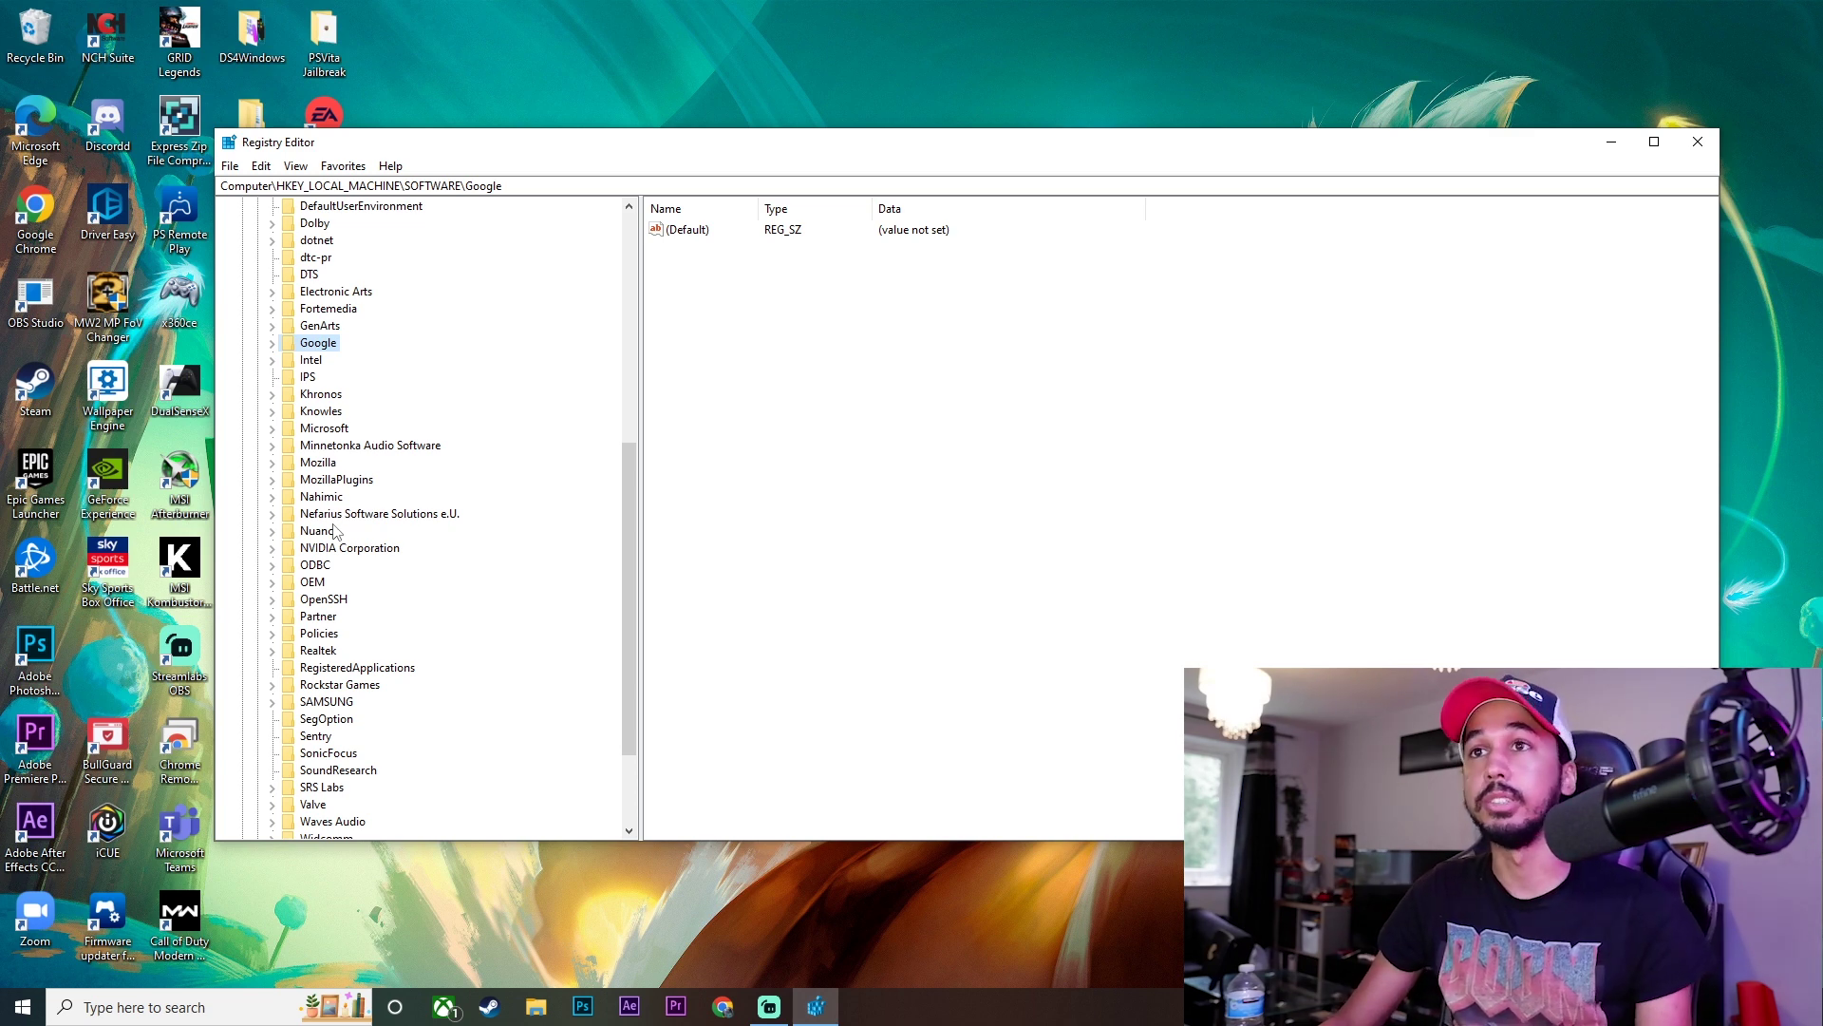
# Step: Collapse HKEY_LOCAL_MACHINE and select the HKEY_CURRENT_USER hive
pyautogui.scroll(10, 334, 532)
pyautogui.click(242, 258)
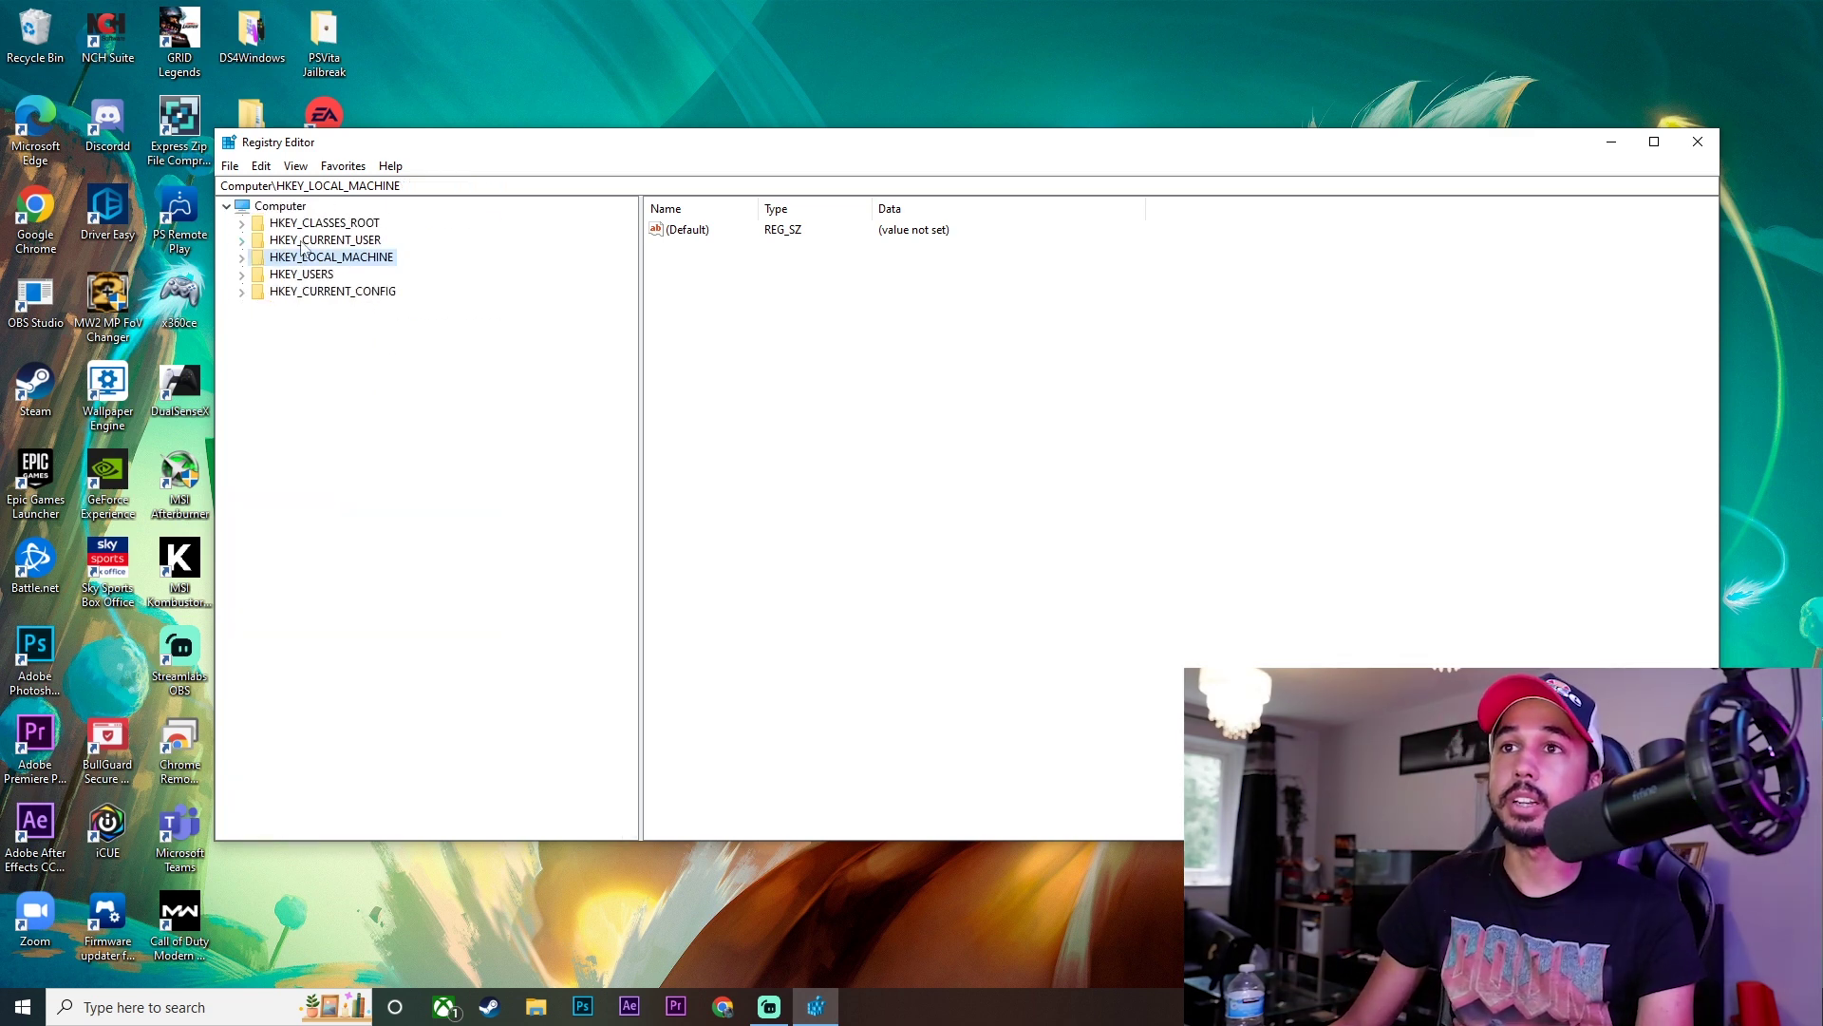
pyautogui.click(303, 241)
# Step: Delete the LogiShrd key under HKEY_CURRENT_USER\SOFTWARE, confirming with Yes
pyautogui.click(243, 241)
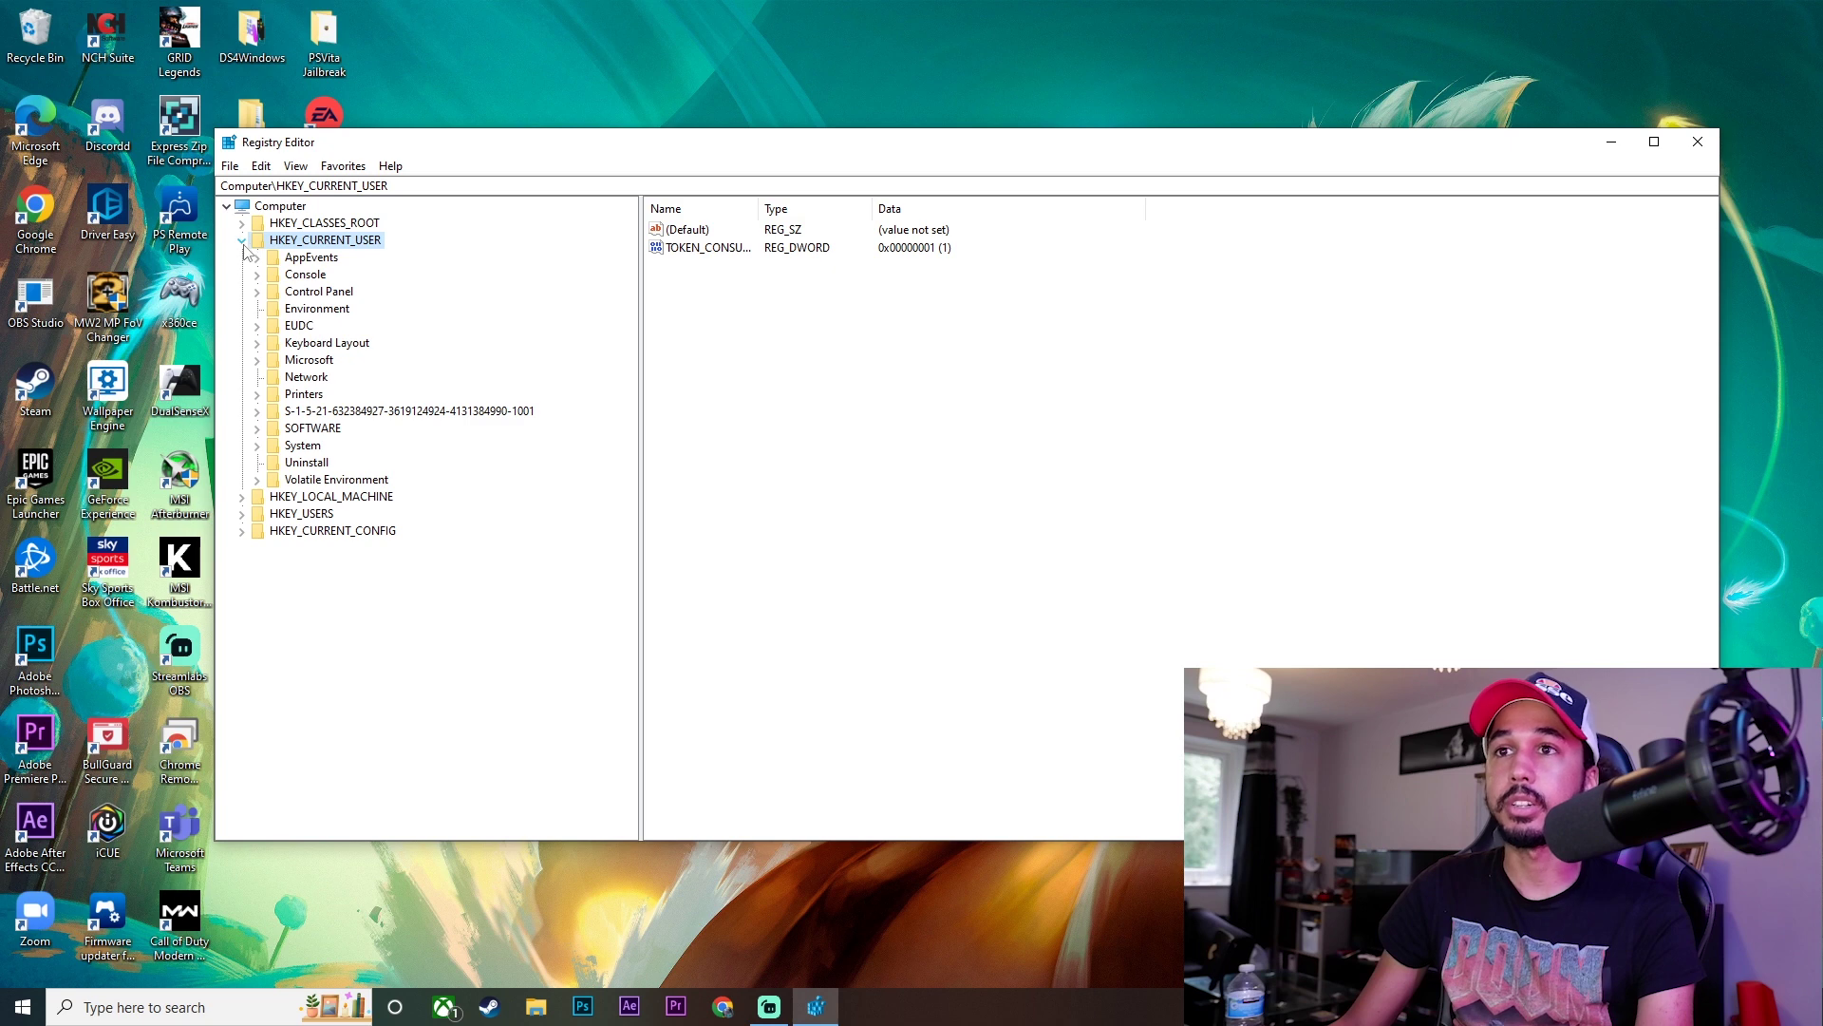
pyautogui.click(259, 429)
pyautogui.scroll(-5, 310, 670)
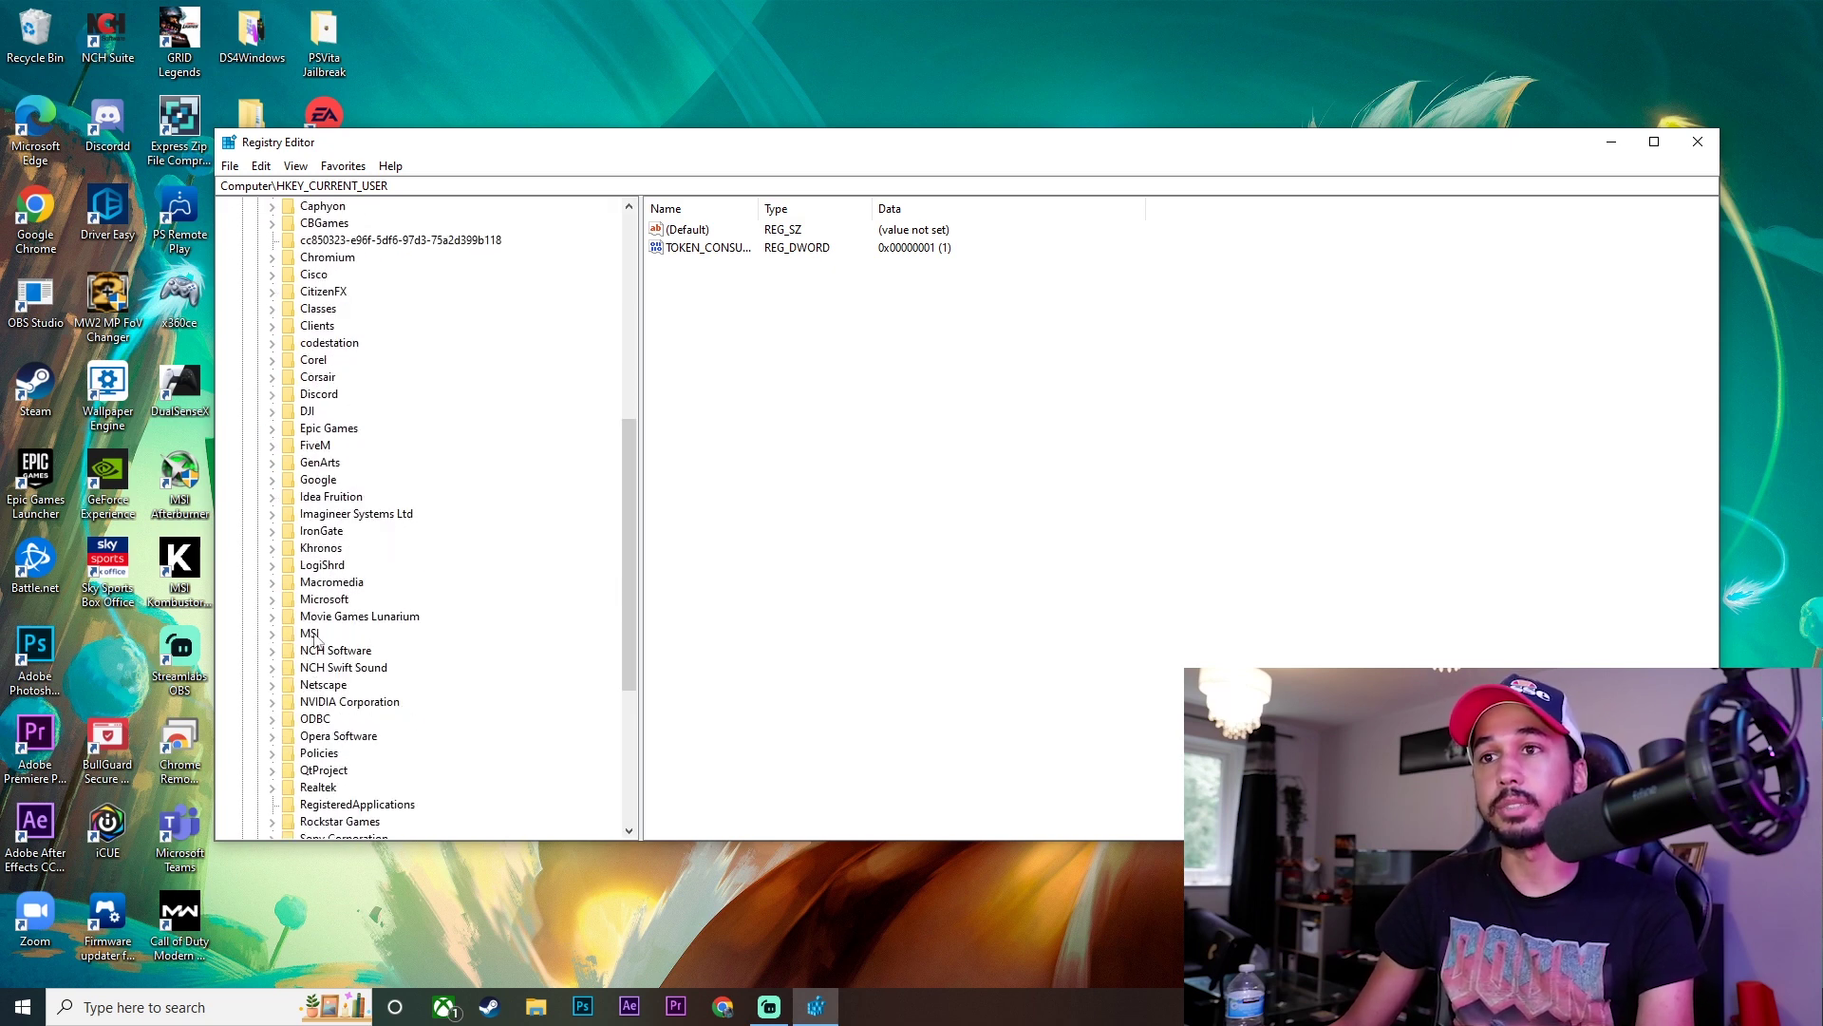
pyautogui.click(319, 615)
pyautogui.click(323, 567)
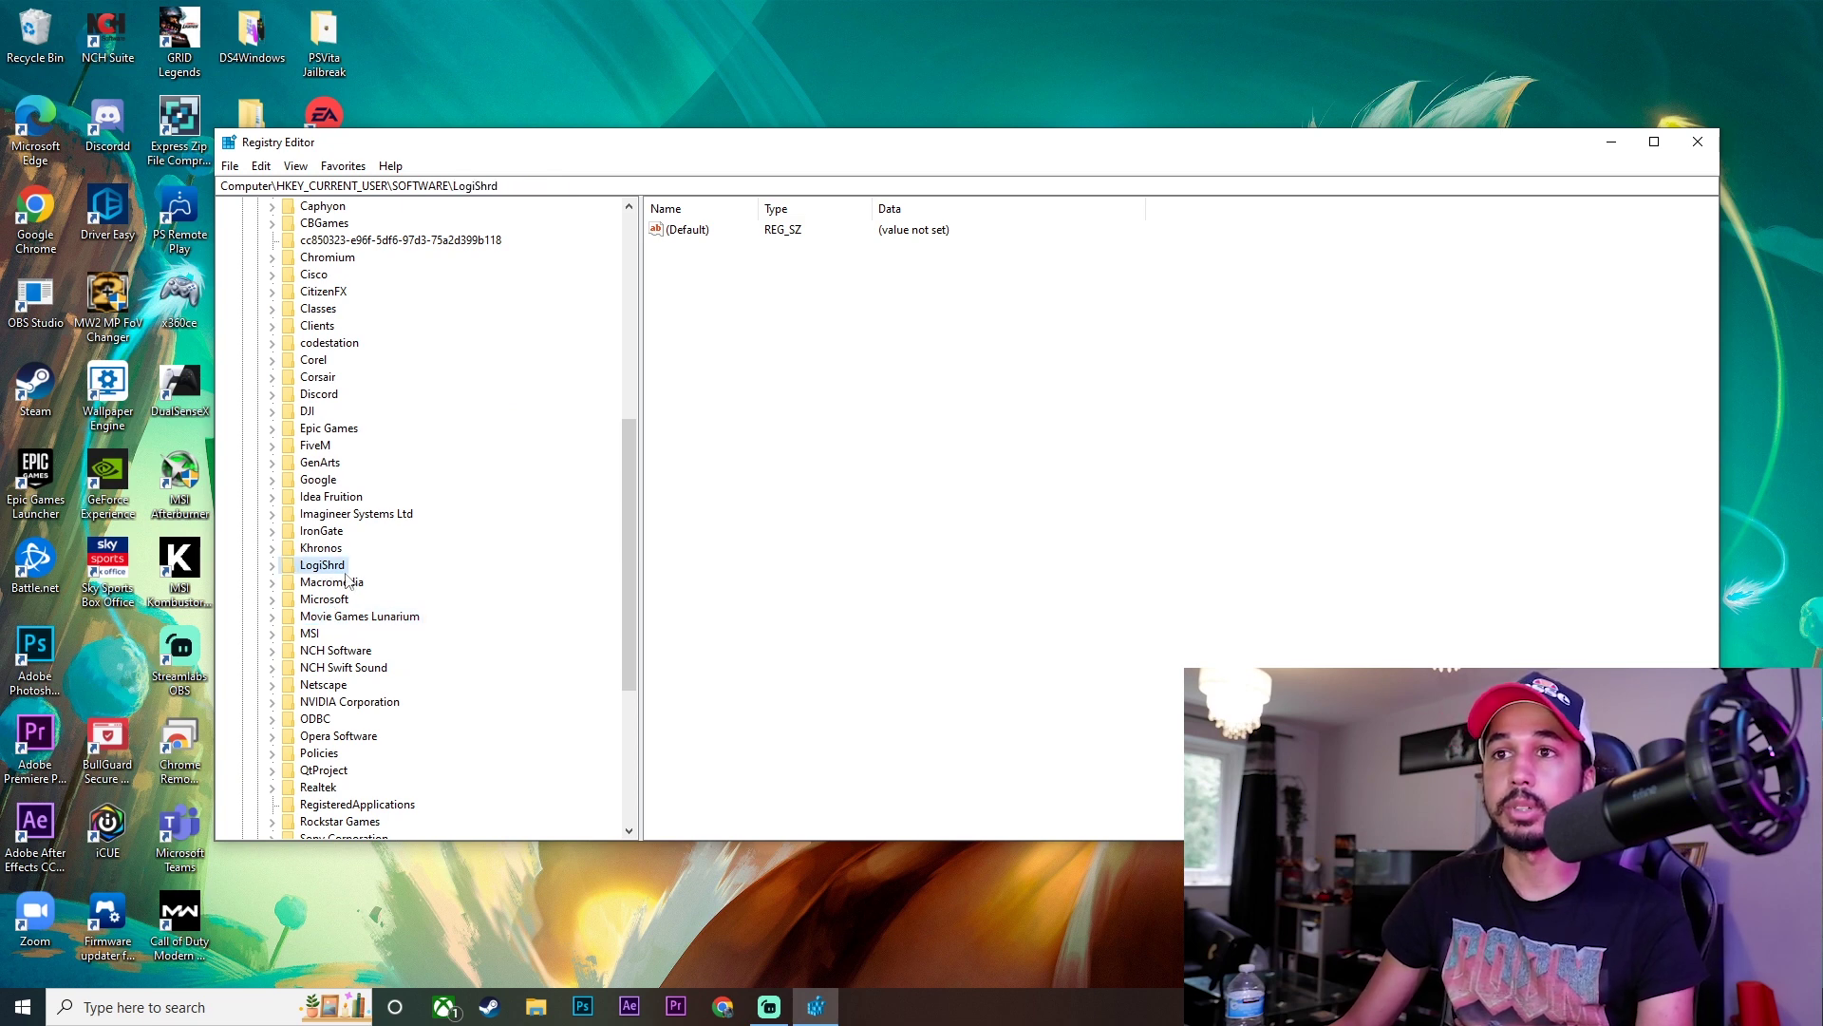
pyautogui.press('Delete')
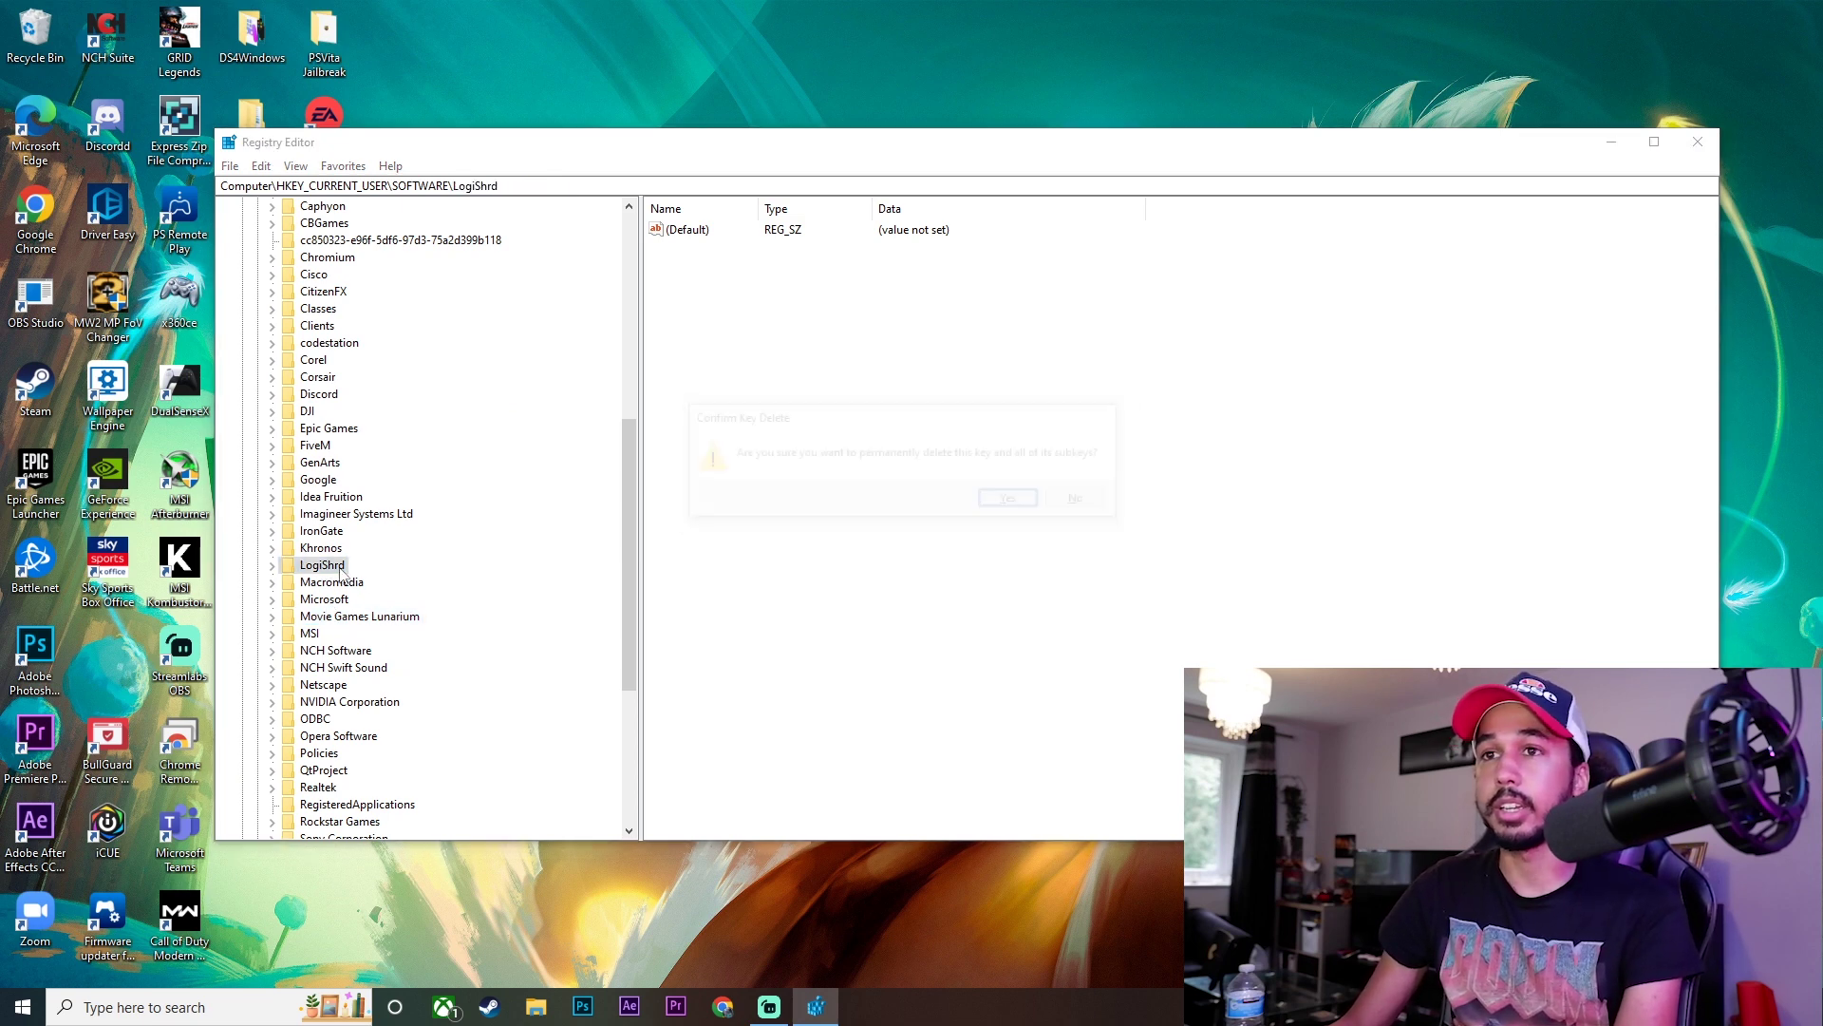
pyautogui.click(1013, 505)
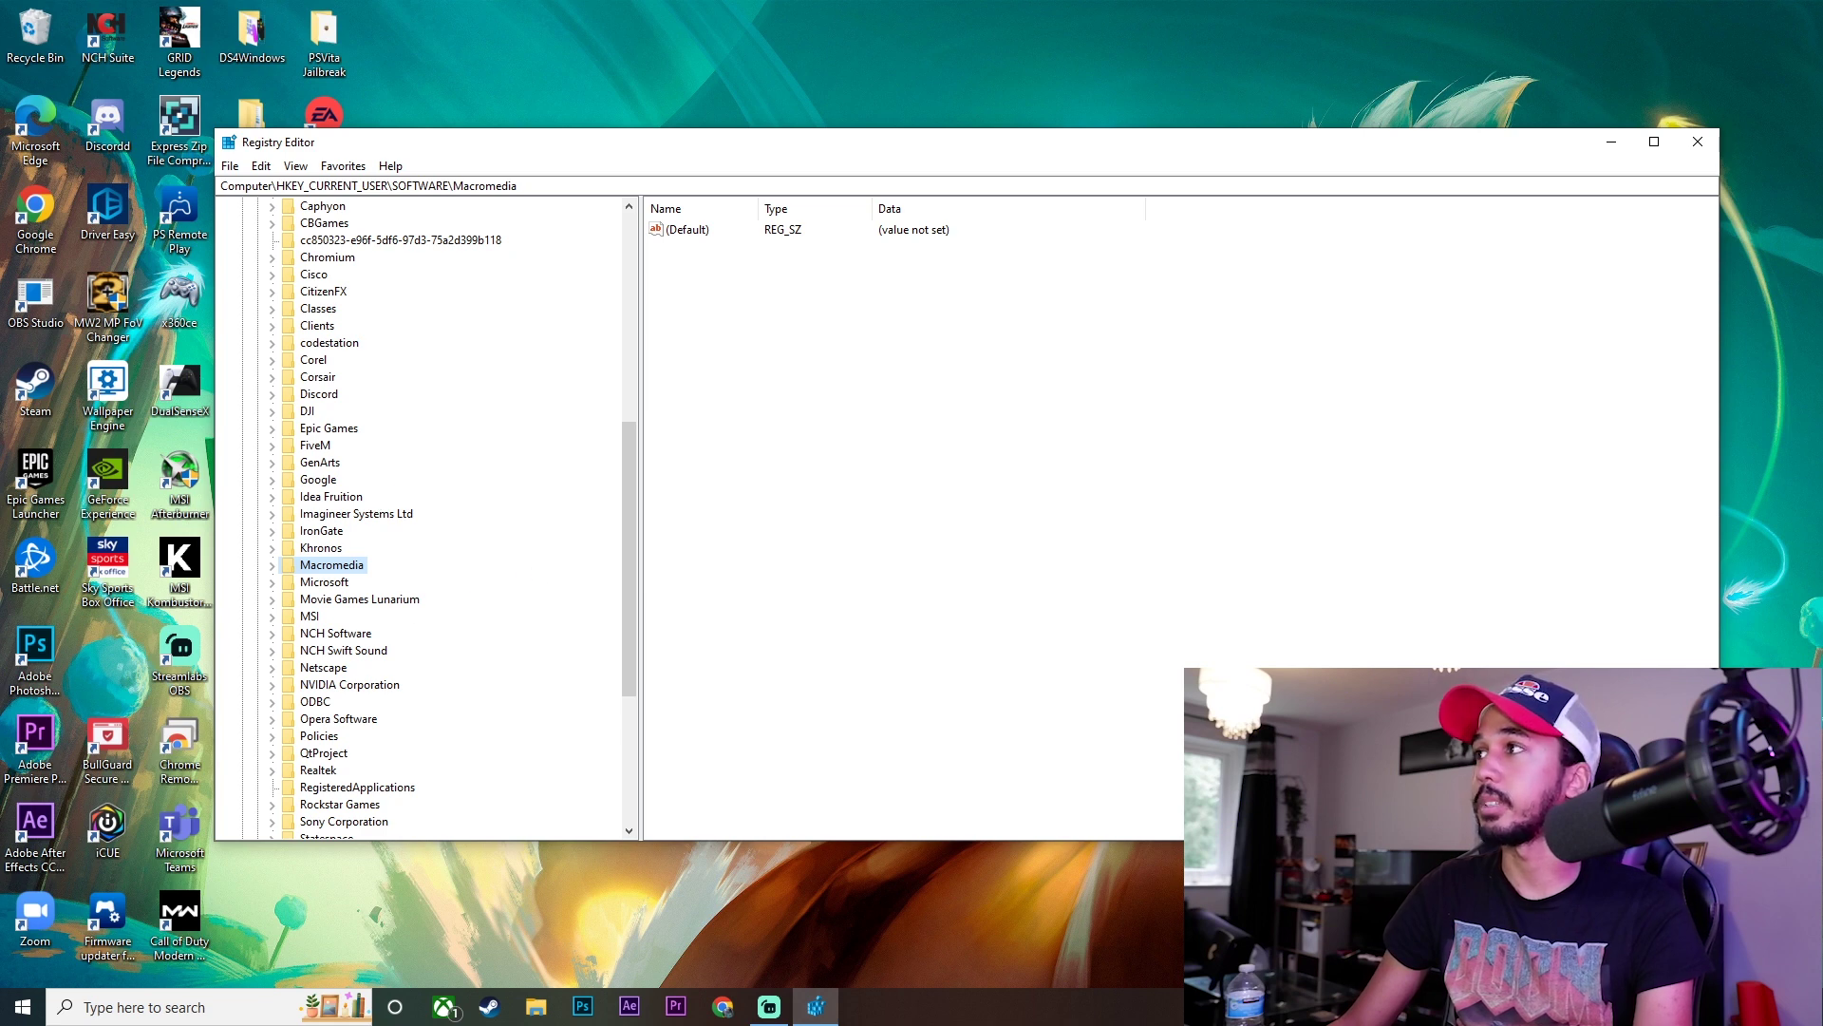
# Step: Open the Macromedia key and scroll back up the SOFTWARE key list
pyautogui.scroll(-3, 386, 475)
pyautogui.doubleClick(387, 410)
pyautogui.scroll(5, 503, 526)
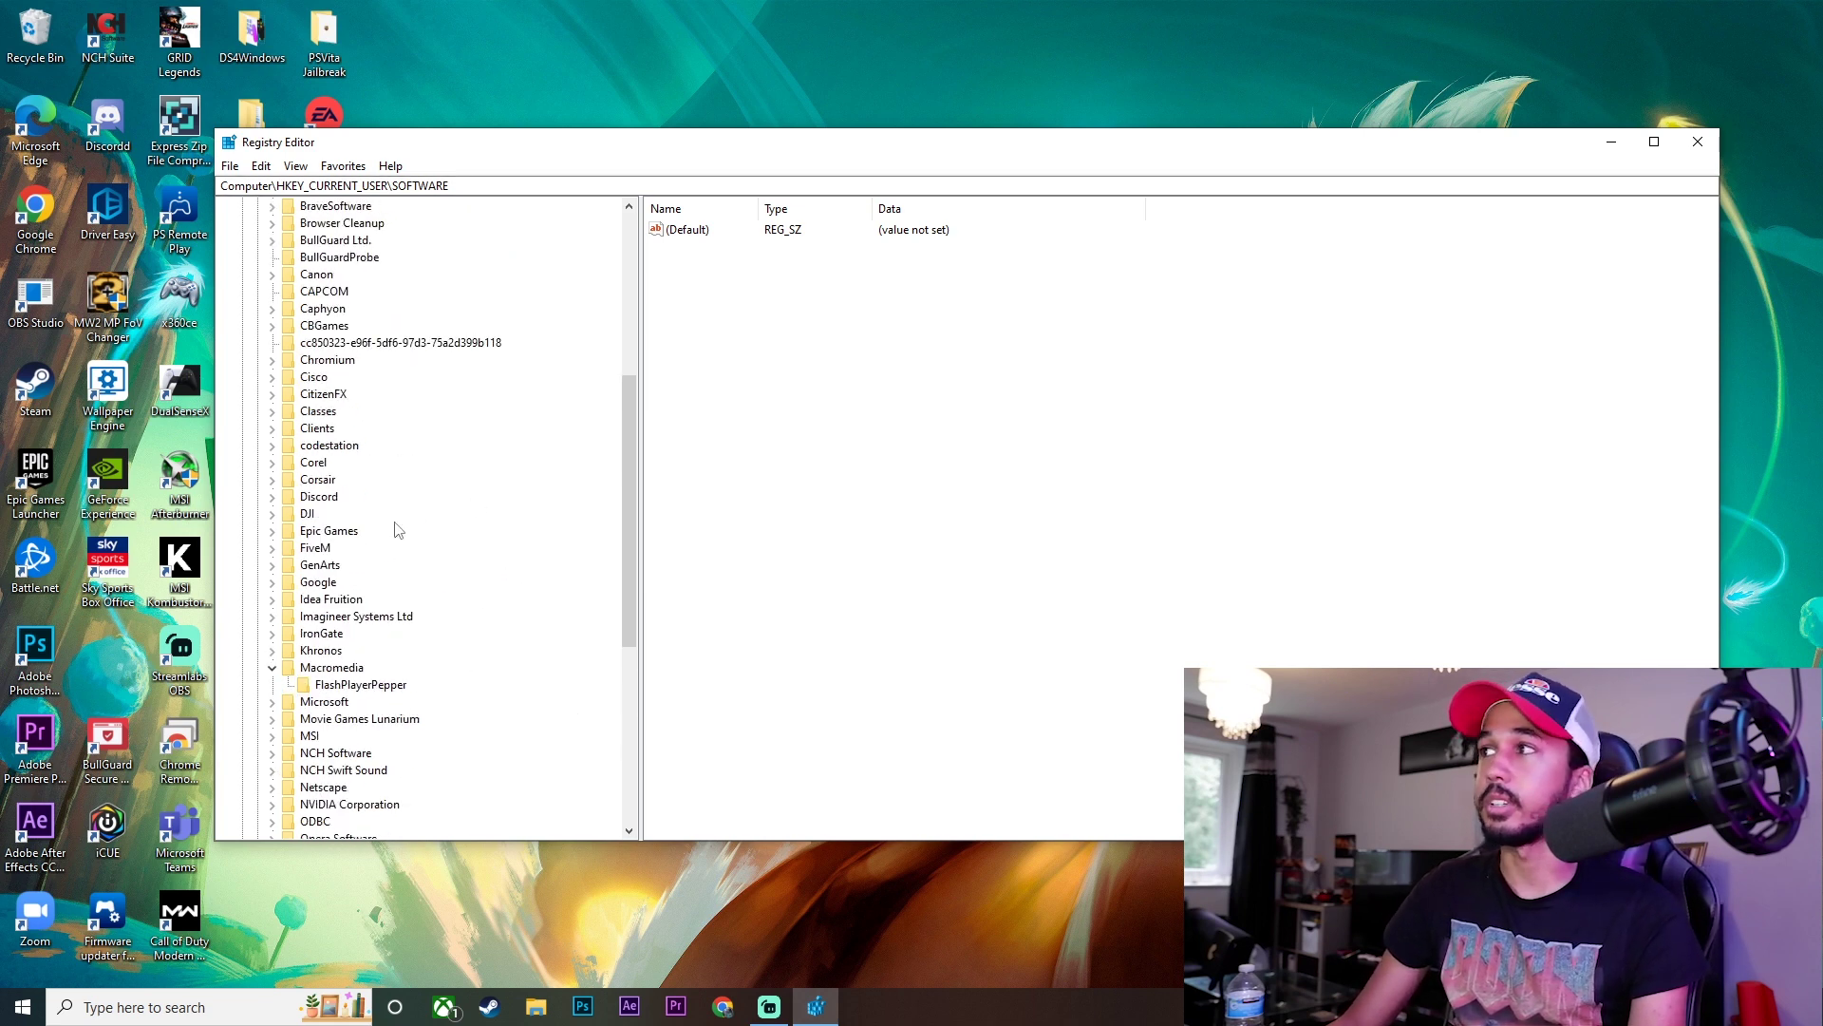
pyautogui.scroll(3, 383, 522)
# Step: Close Registry Editor and run the lghub_installer from the desktop until the download succeeds
pyautogui.hotkey('alt', 'F4')
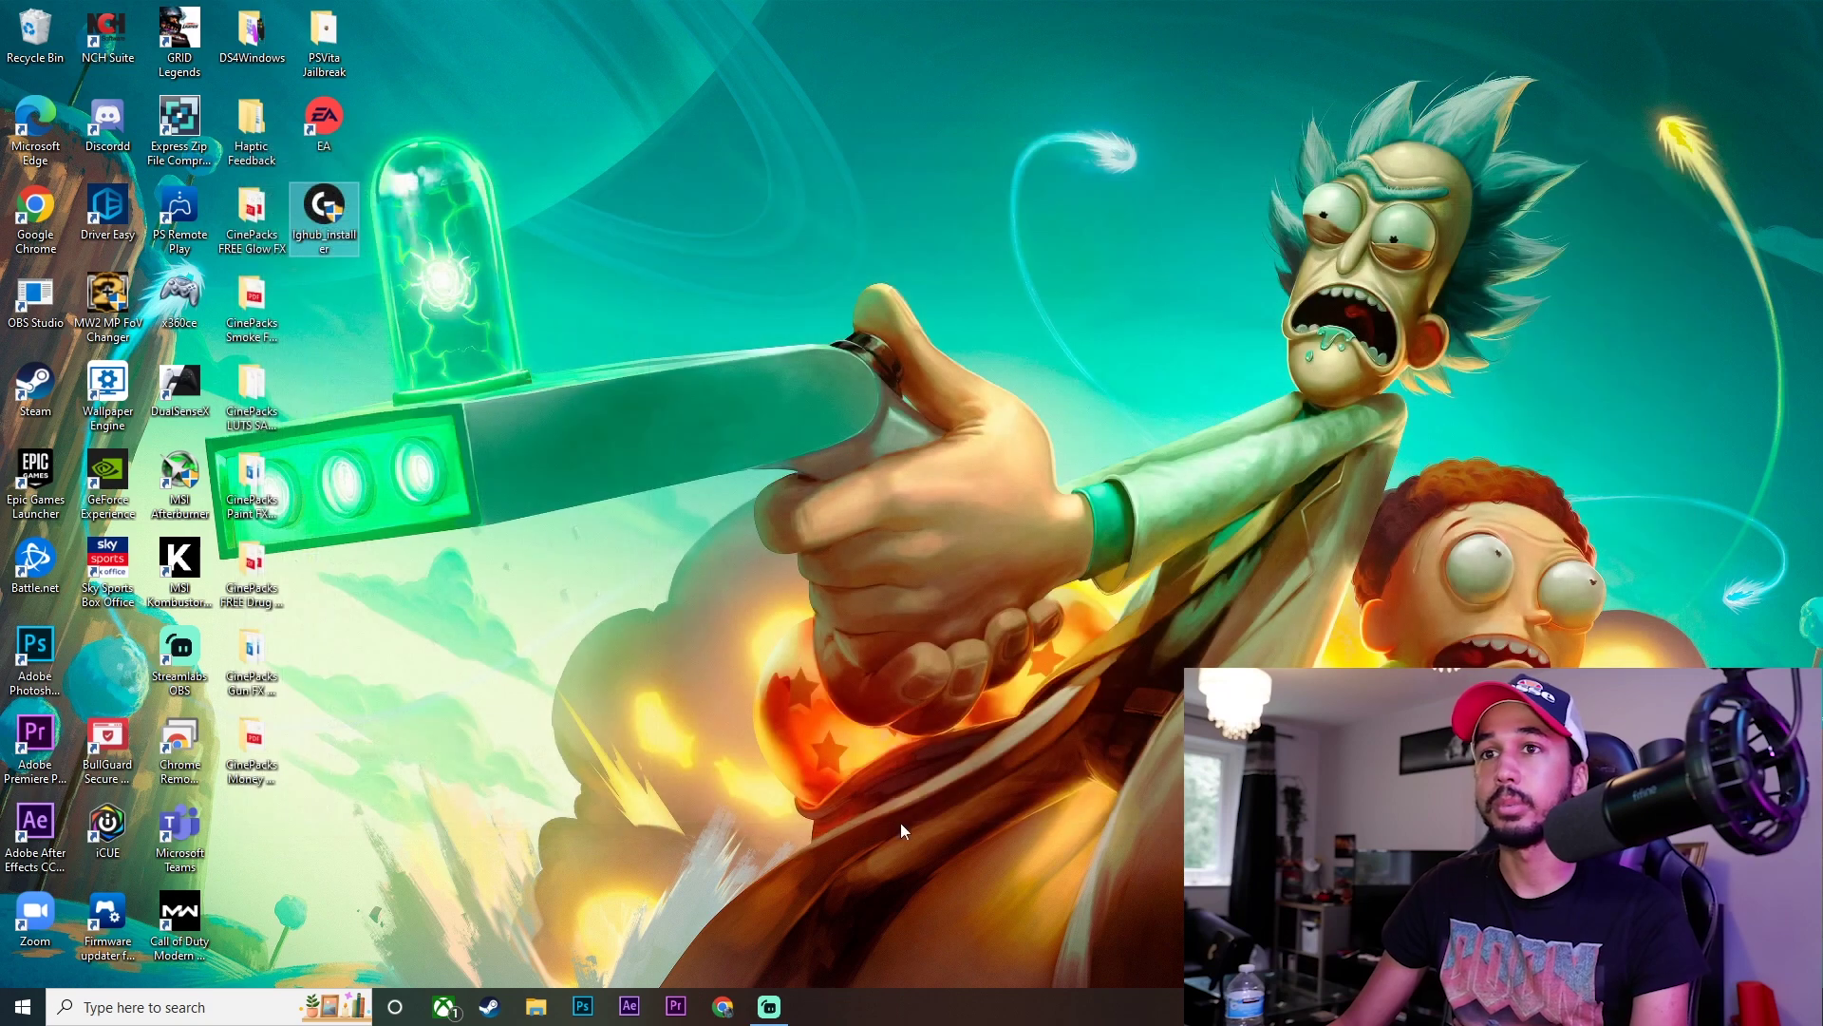
pyautogui.click(747, 540)
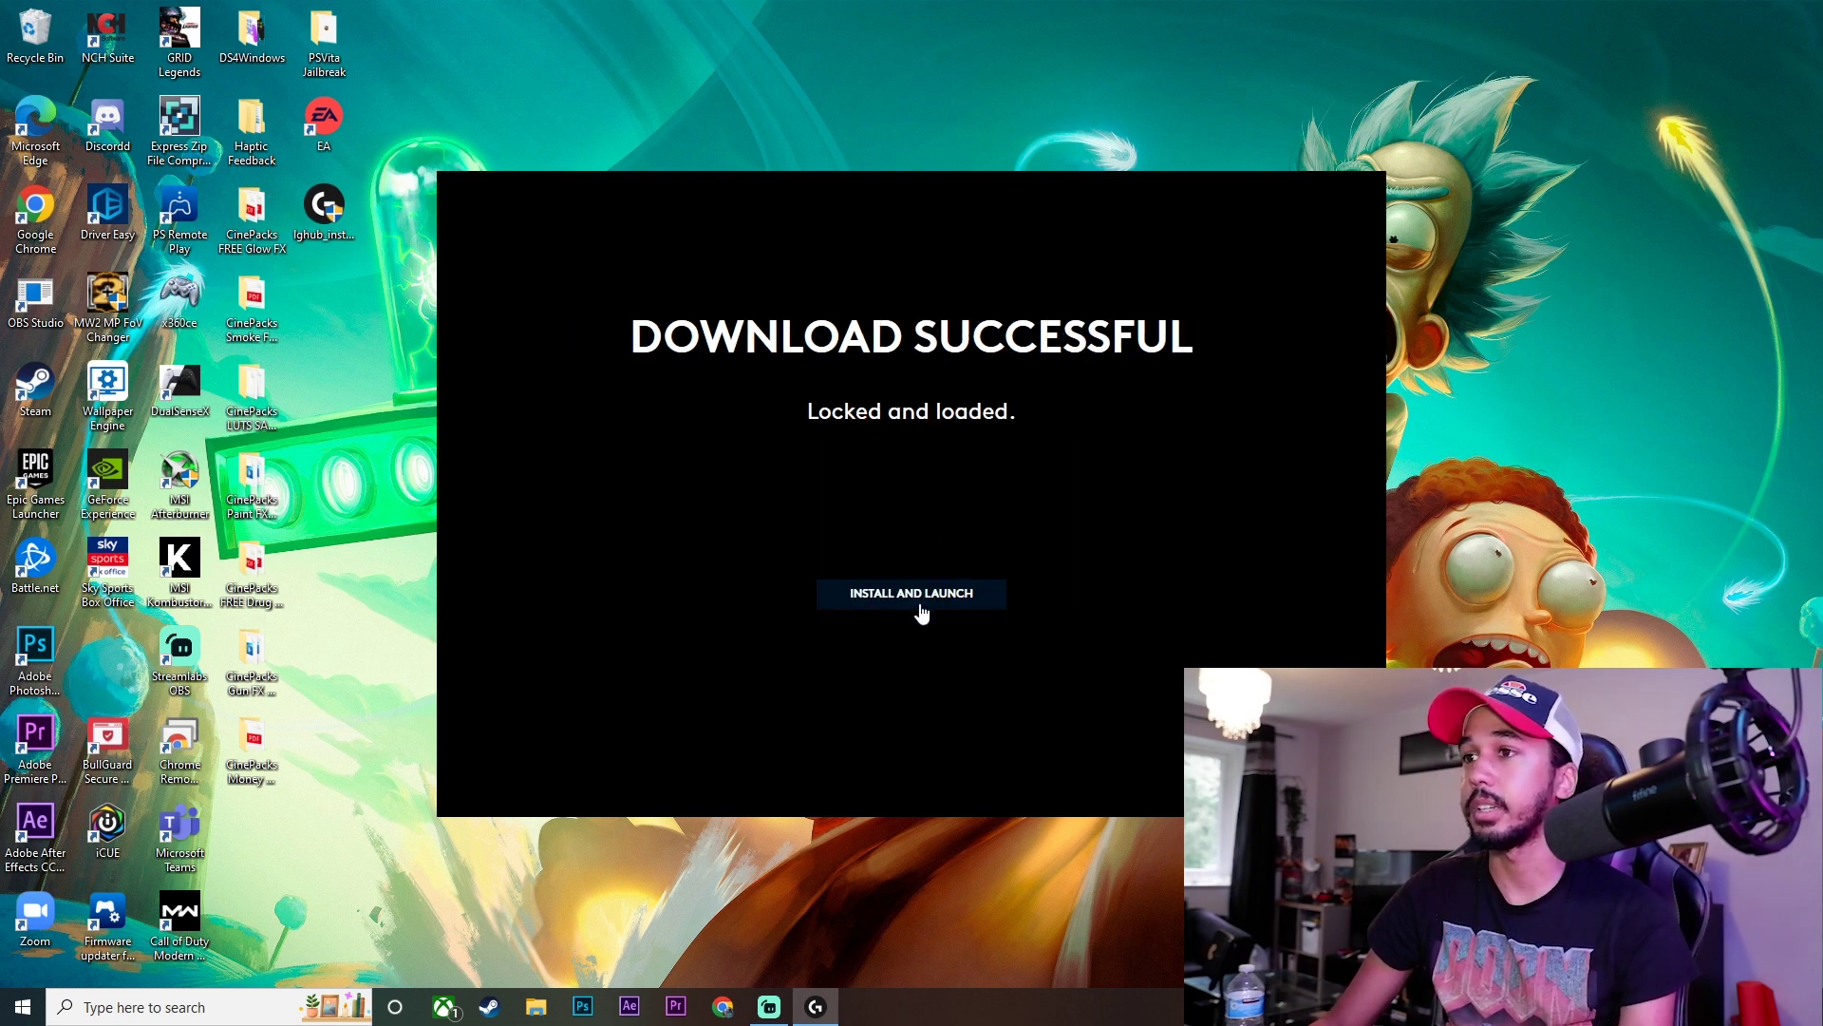
# Step: Install and launch G HUB, page through the welcome screens, and dismiss the What's new in 2020.1 notes
pyautogui.click(902, 598)
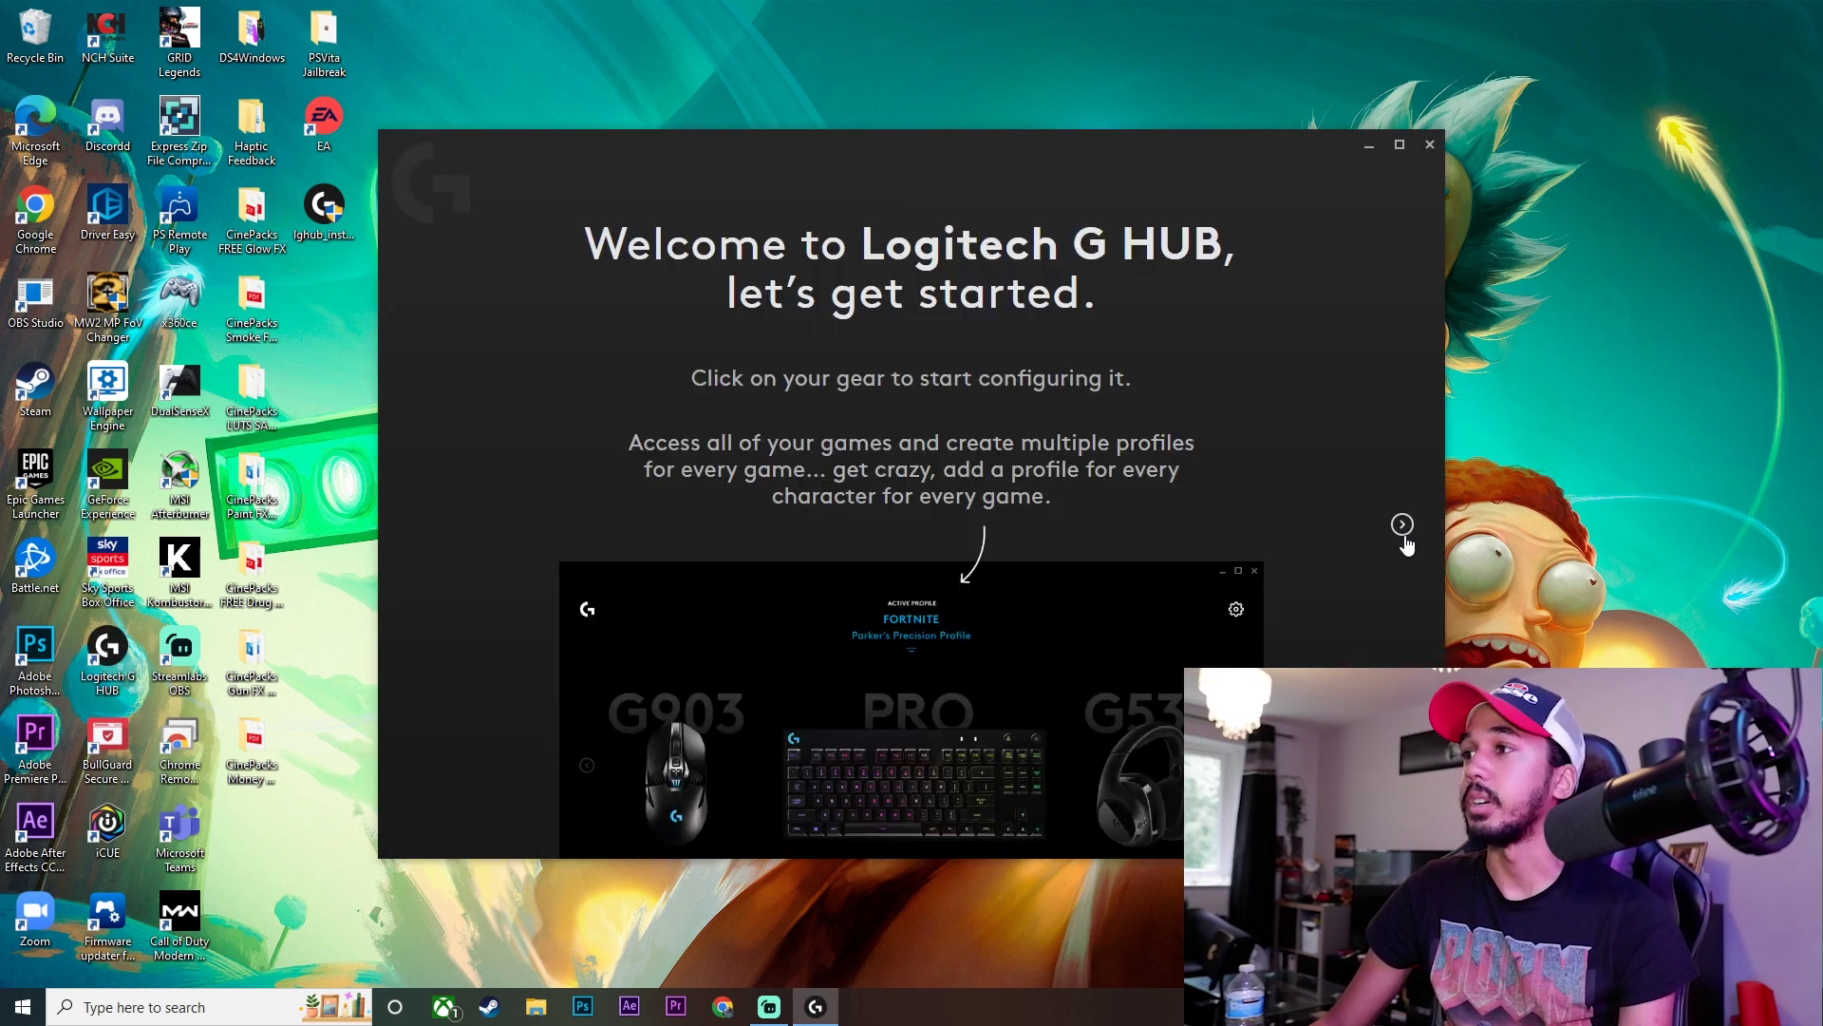
pyautogui.click(1403, 528)
pyautogui.click(1403, 528)
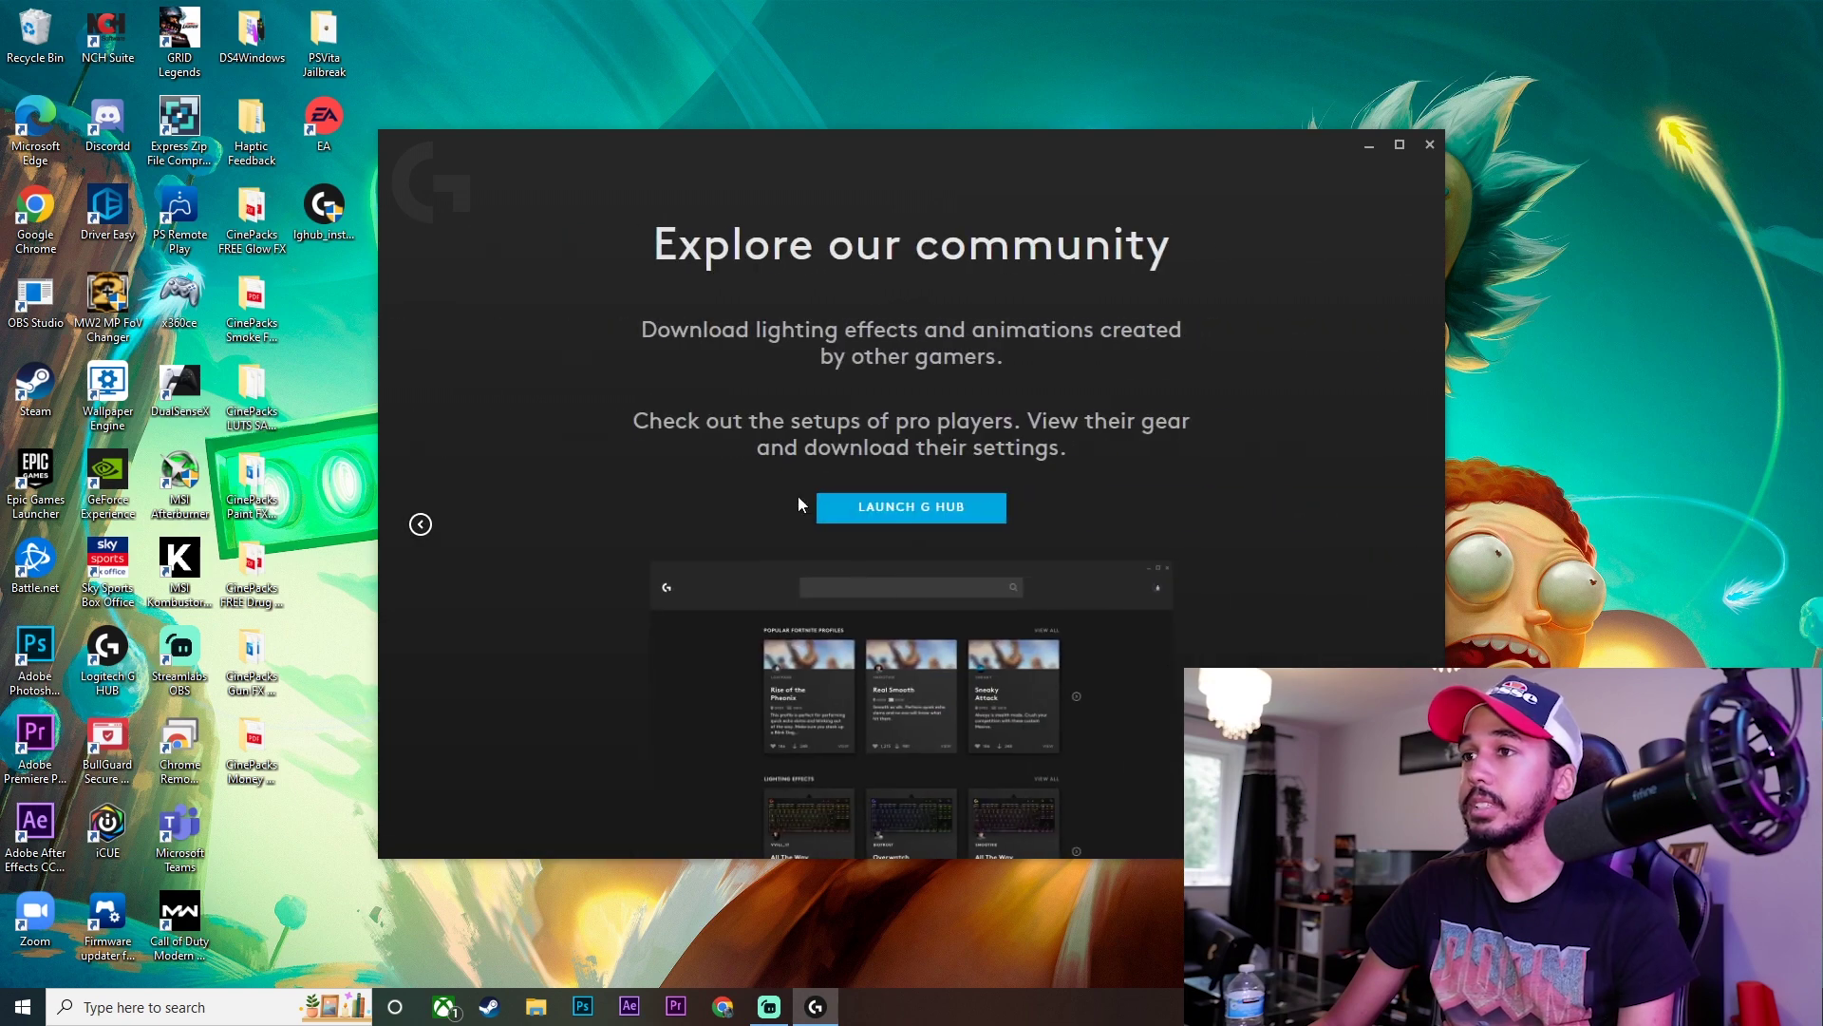
pyautogui.click(910, 513)
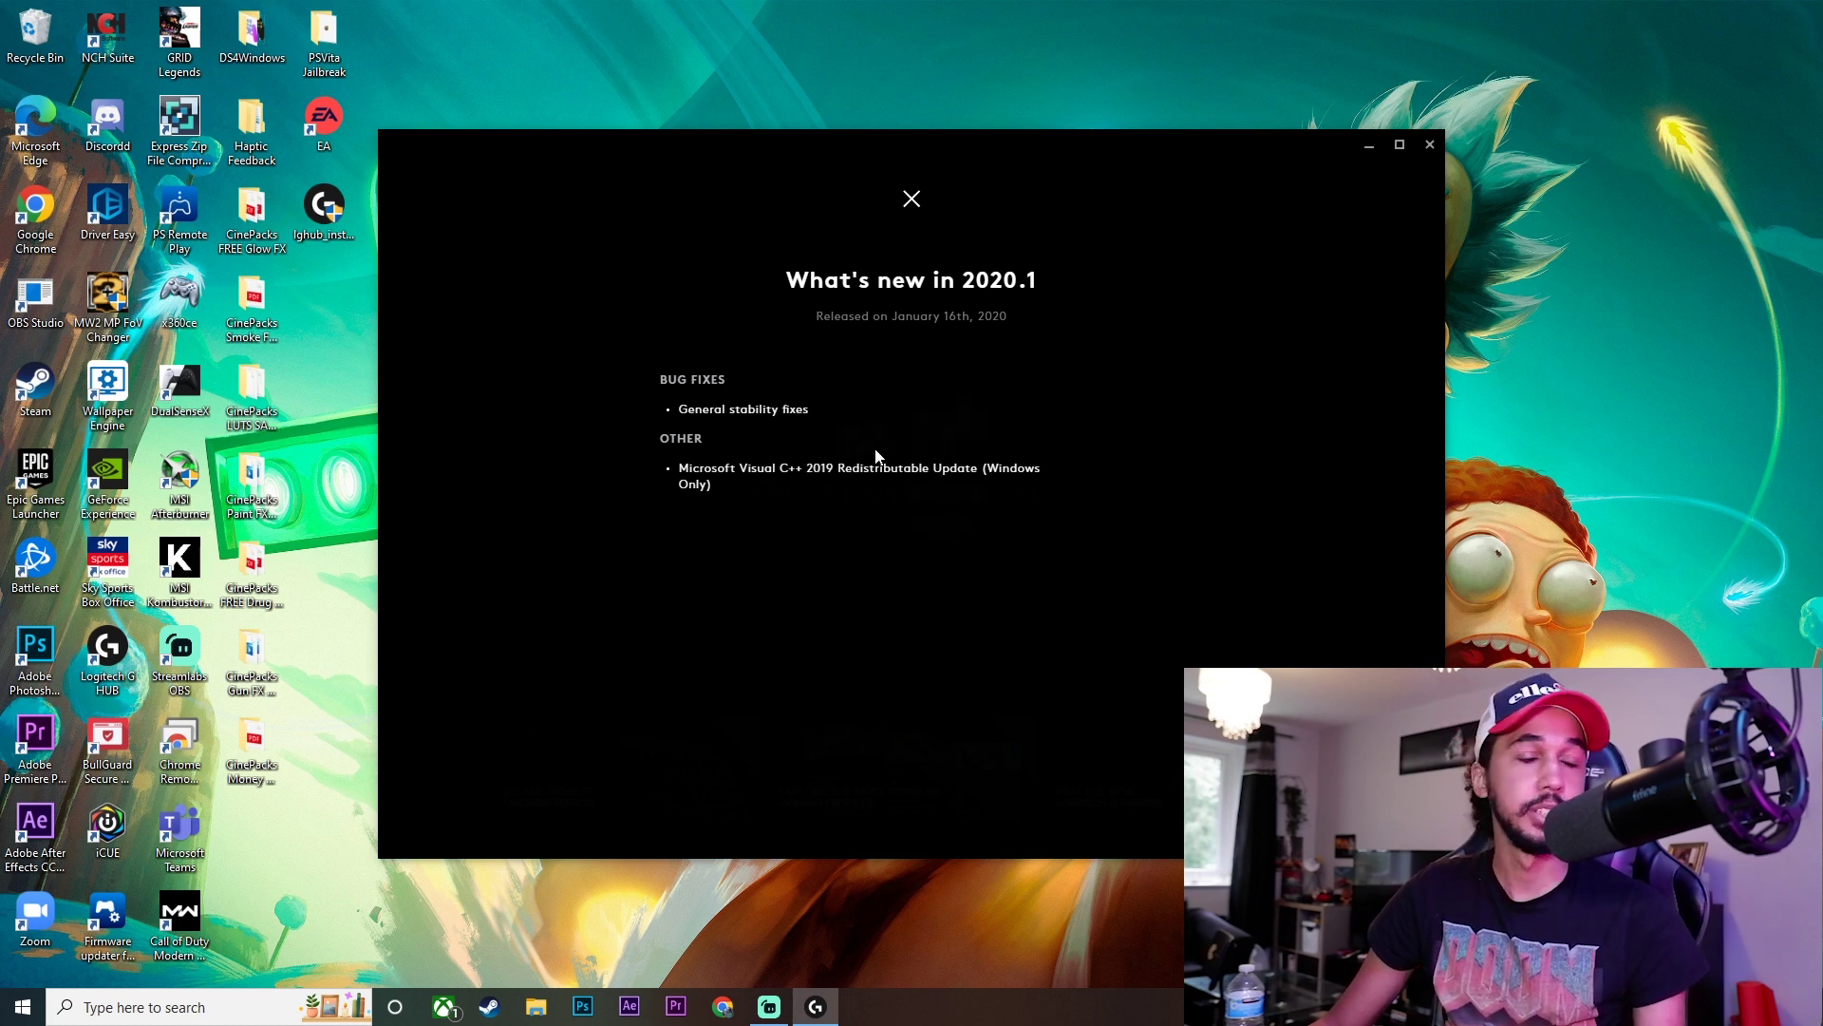
pyautogui.press('Escape')
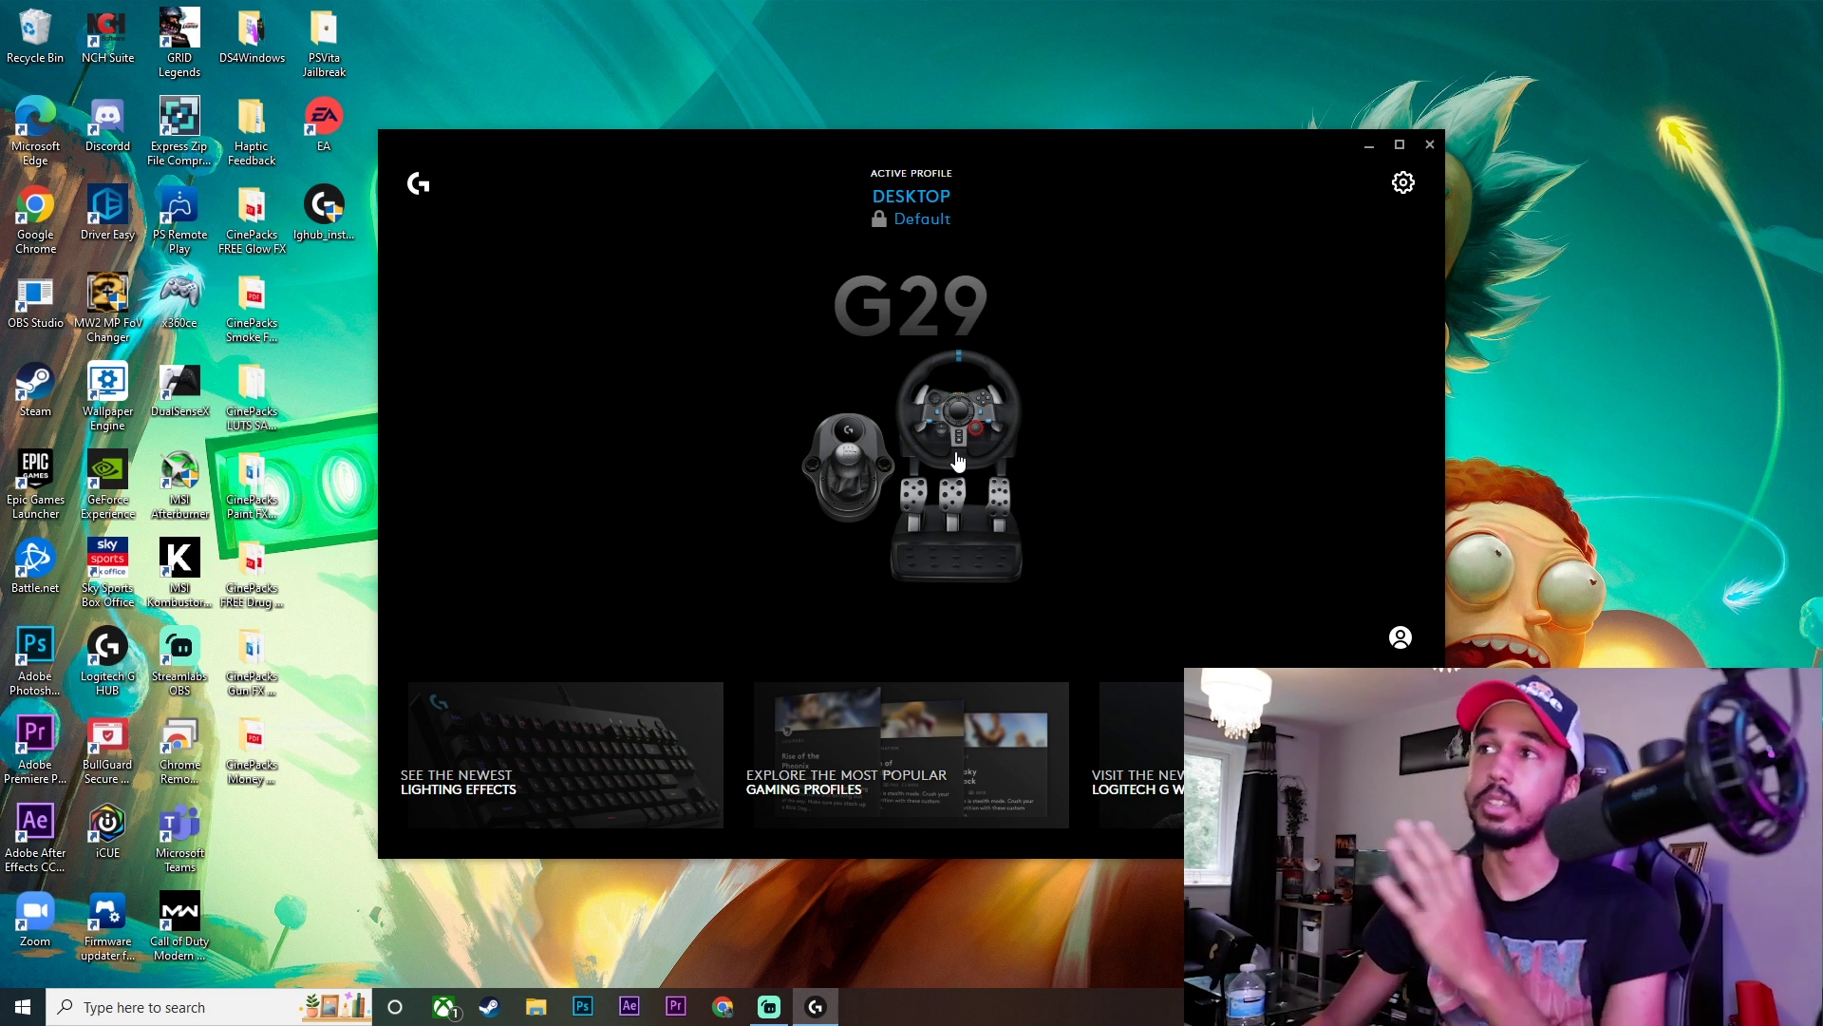
# Step: Open the G29 wheel's Steering Wheel settings showing sensitivity 50 and operating range 900
pyautogui.click(957, 462)
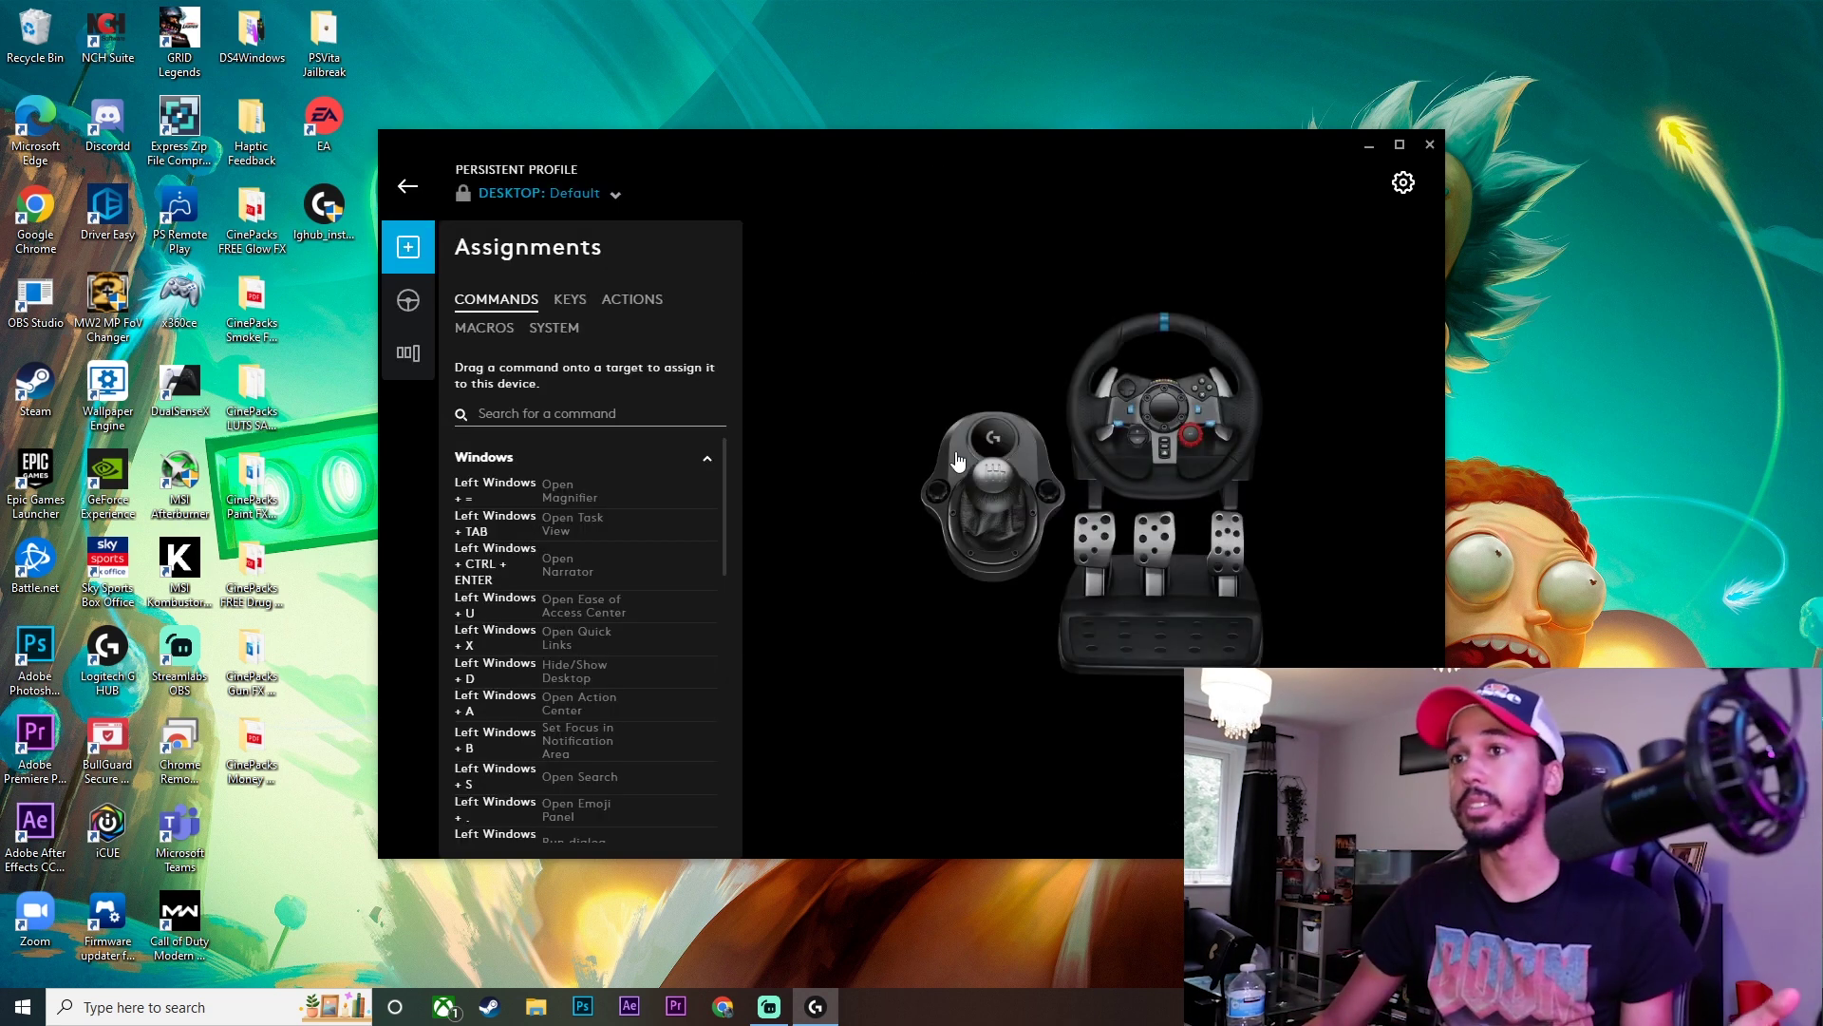
pyautogui.click(408, 301)
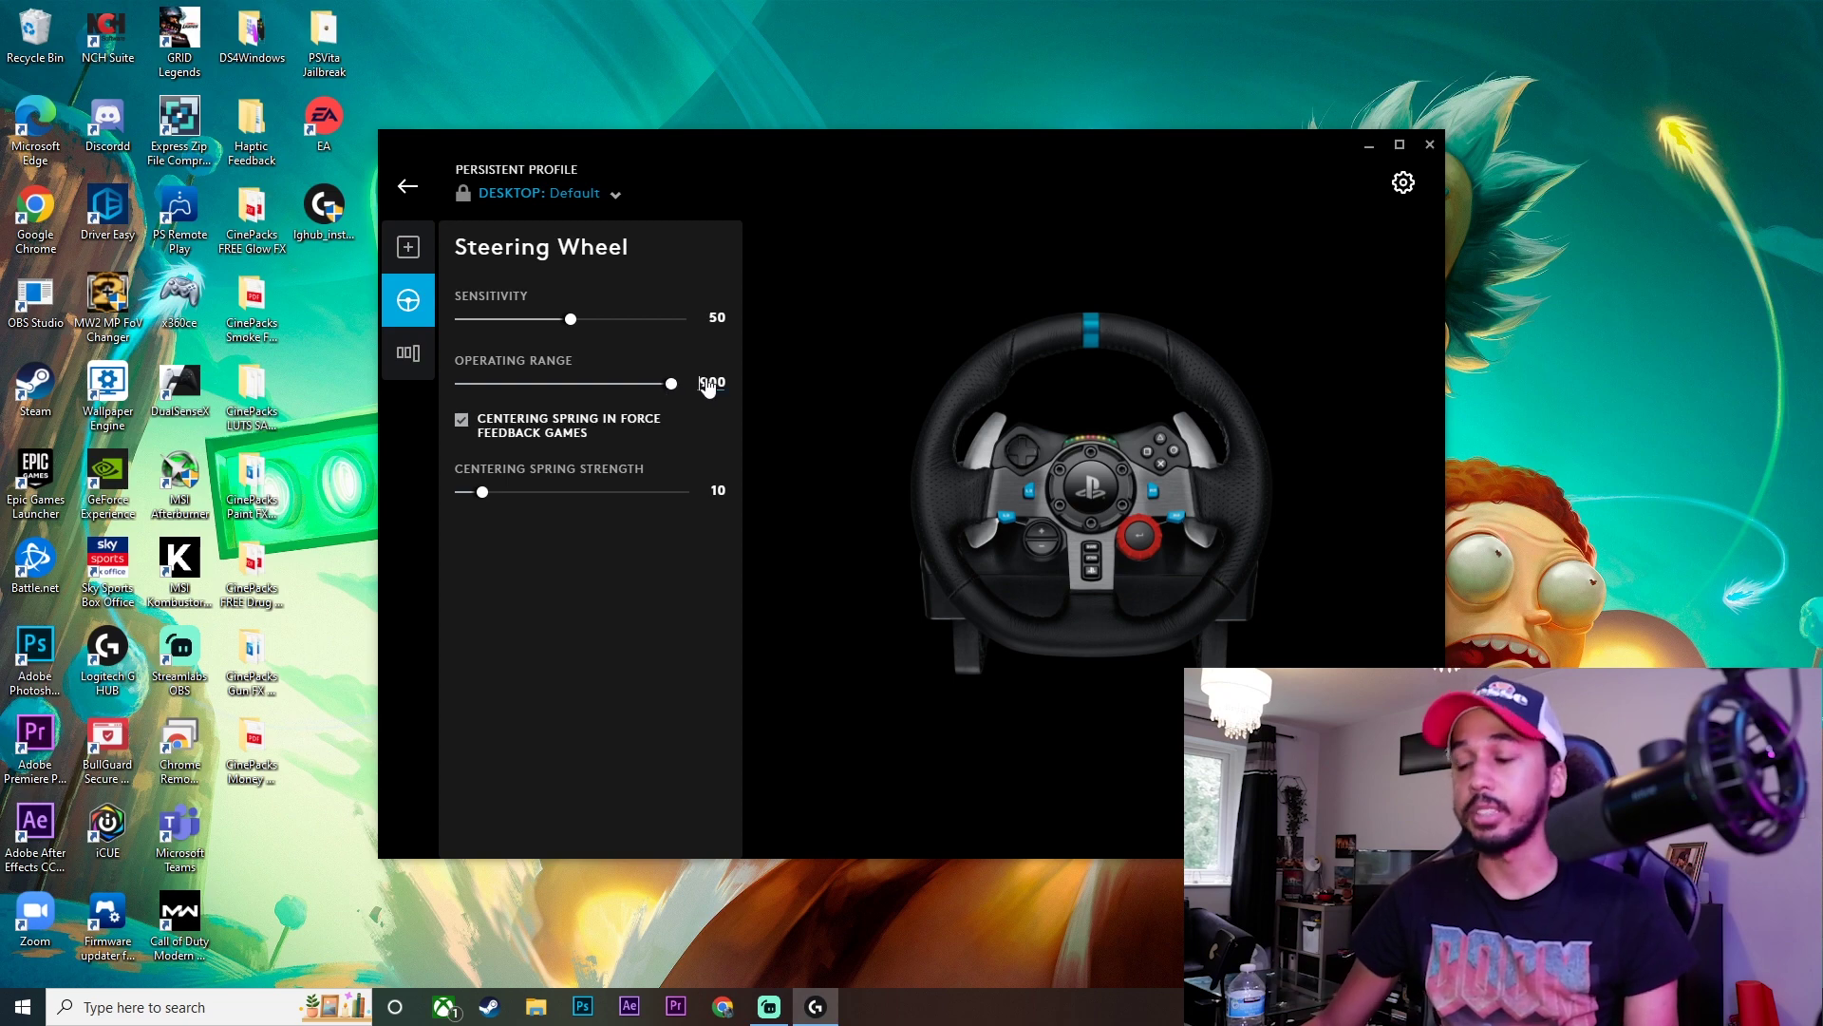